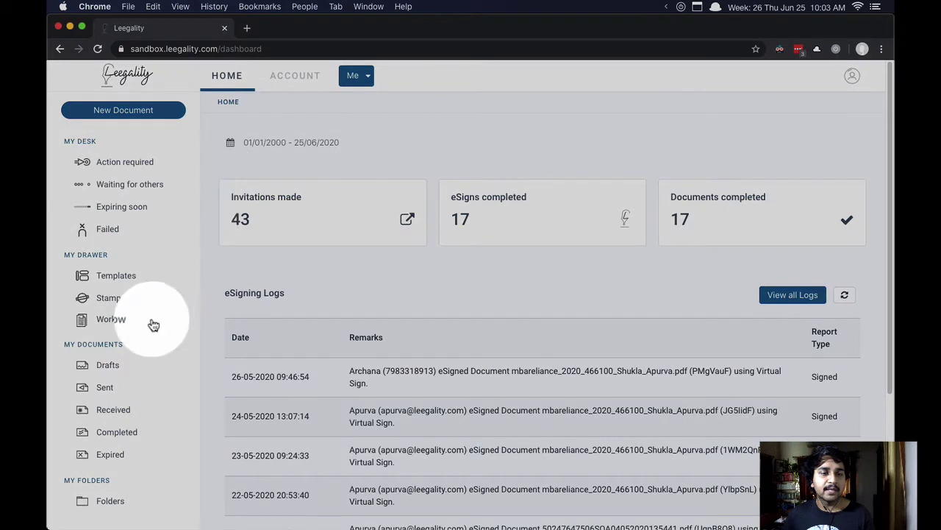
Step: Create and save a new workflow profile named Test123 from the Workflow list
{"action": "left_click", "coordinate": [120, 325]}
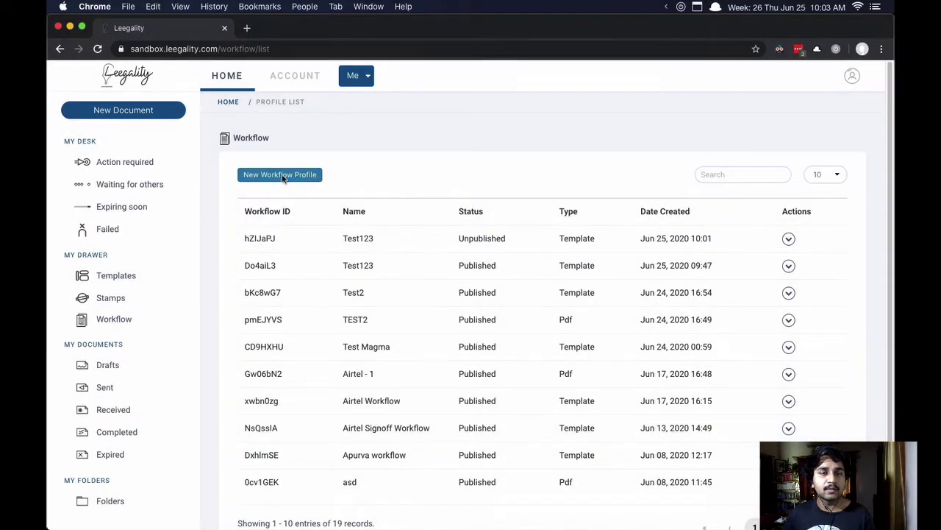
{"action": "left_click", "coordinate": [282, 175]}
{"action": "type", "text": "Test123"}
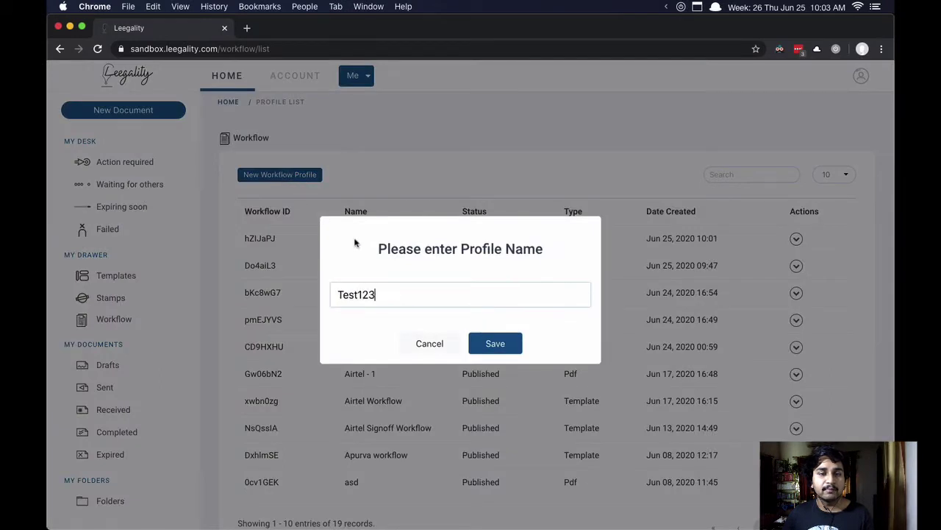
{"action": "left_click", "coordinate": [494, 344]}
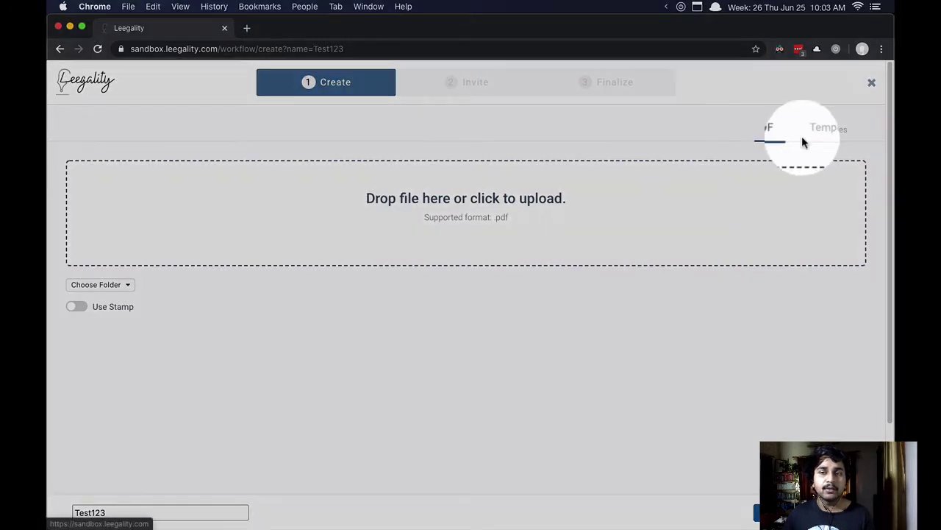
Step: Choose the saved Service Agreement template as the workflow's document
{"action": "left_click", "coordinate": [845, 140]}
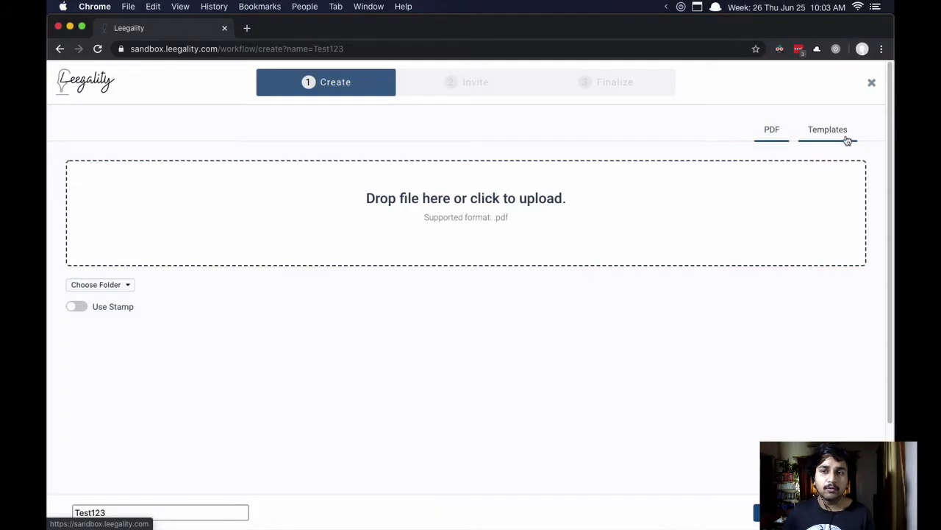
{"action": "left_click", "coordinate": [782, 139]}
{"action": "left_click", "coordinate": [825, 139]}
{"action": "left_click", "coordinate": [776, 139]}
{"action": "left_click", "coordinate": [828, 134]}
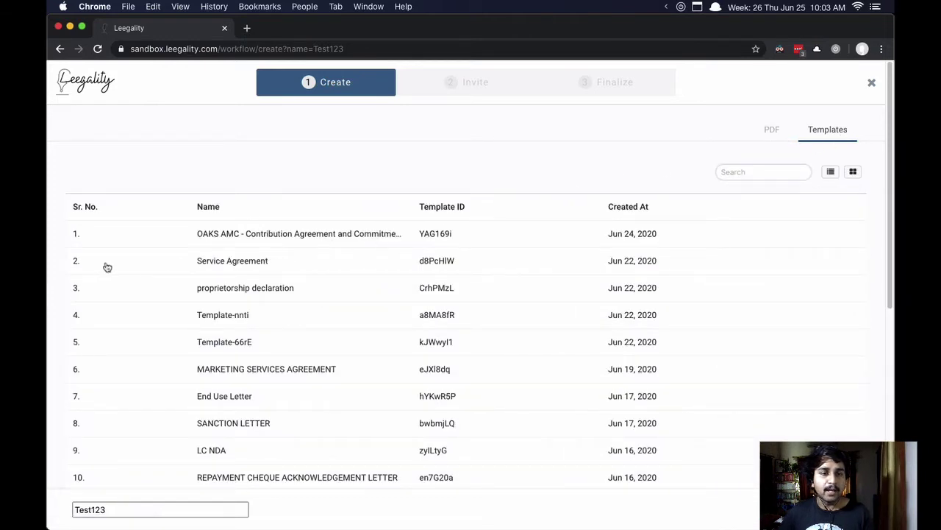
{"action": "left_click", "coordinate": [410, 264]}
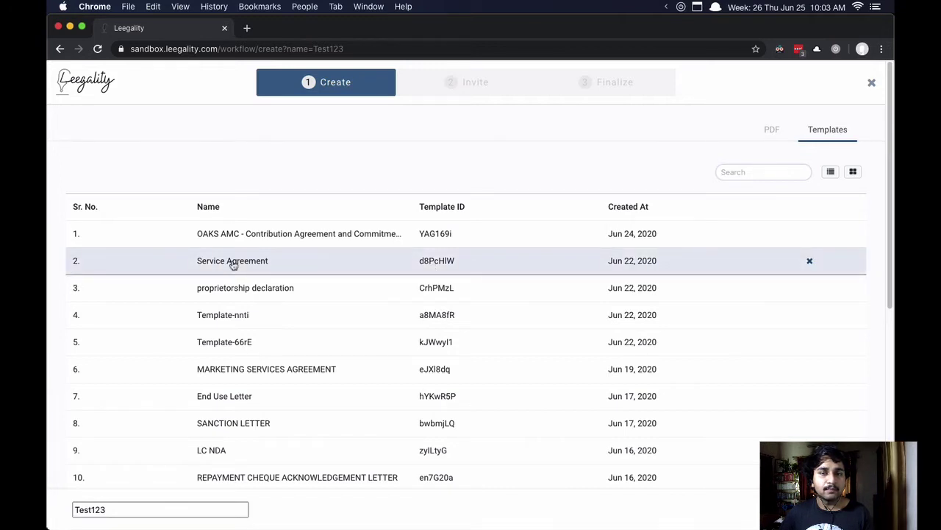
Step: Turn on stamp paper using the 01: 100 INR Stamp of West Bengal series
{"action": "scroll", "coordinate": [213, 267], "scroll_direction": "down", "scroll_amount": 2}
{"action": "scroll", "coordinate": [211, 271], "scroll_direction": "down", "scroll_amount": 5}
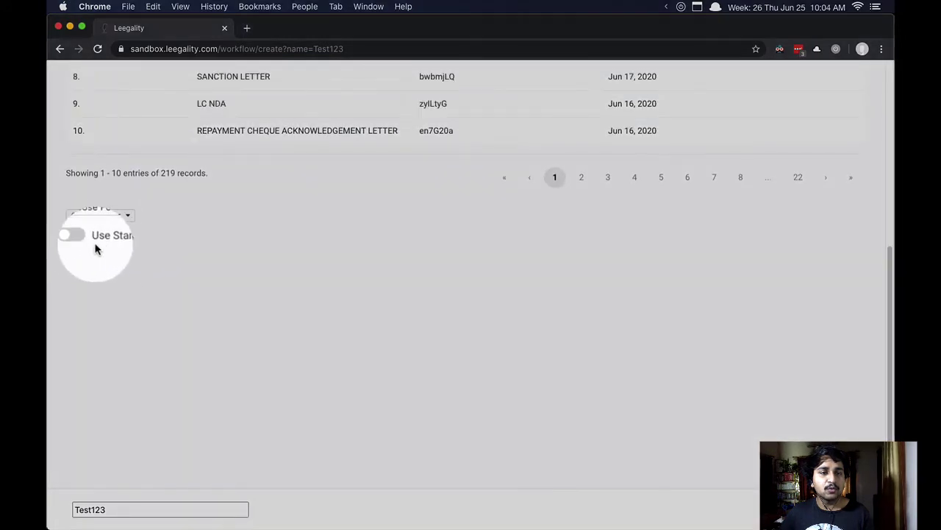
{"action": "left_click", "coordinate": [85, 240]}
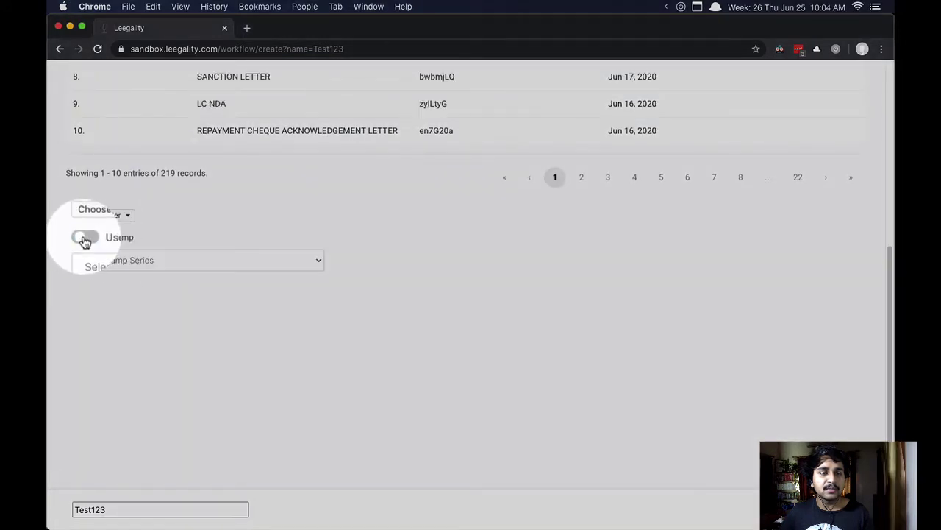
{"action": "left_click", "coordinate": [168, 261]}
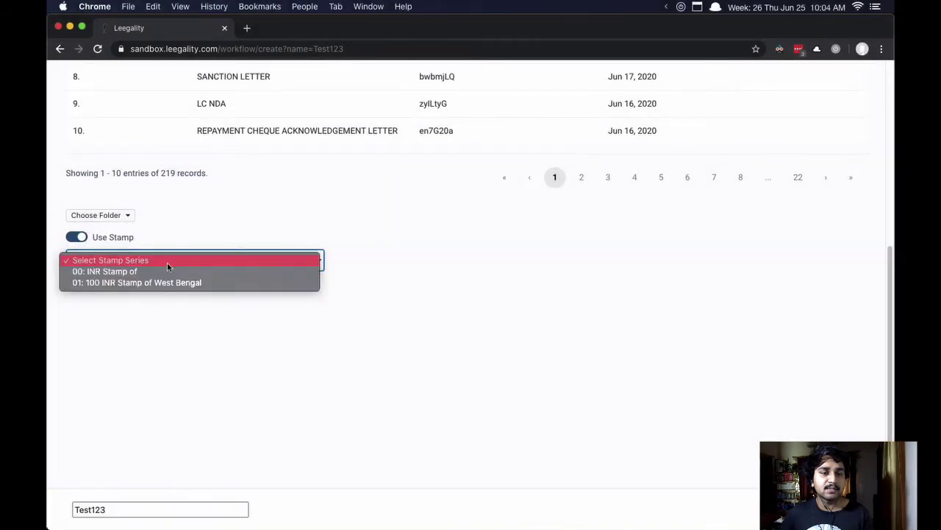
{"action": "left_click", "coordinate": [159, 282]}
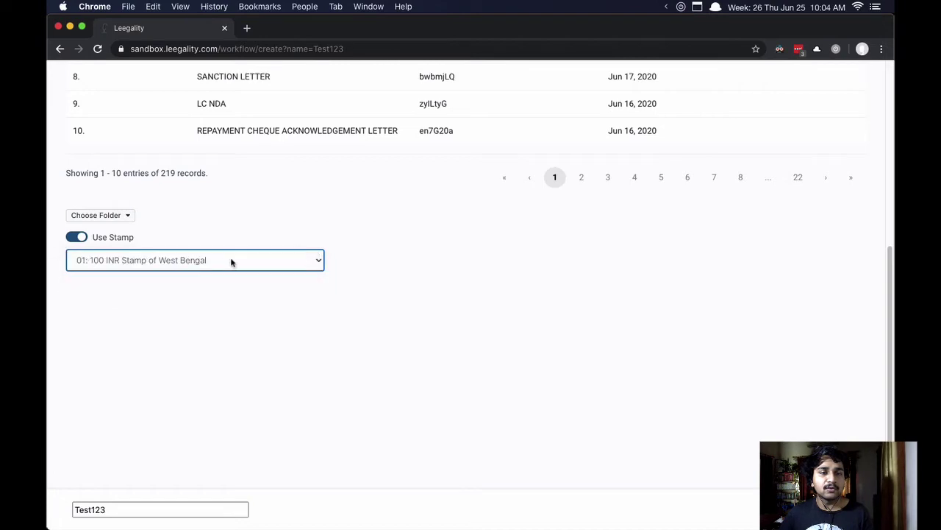
{"action": "scroll", "coordinate": [452, 279], "scroll_direction": "up", "scroll_amount": 5}
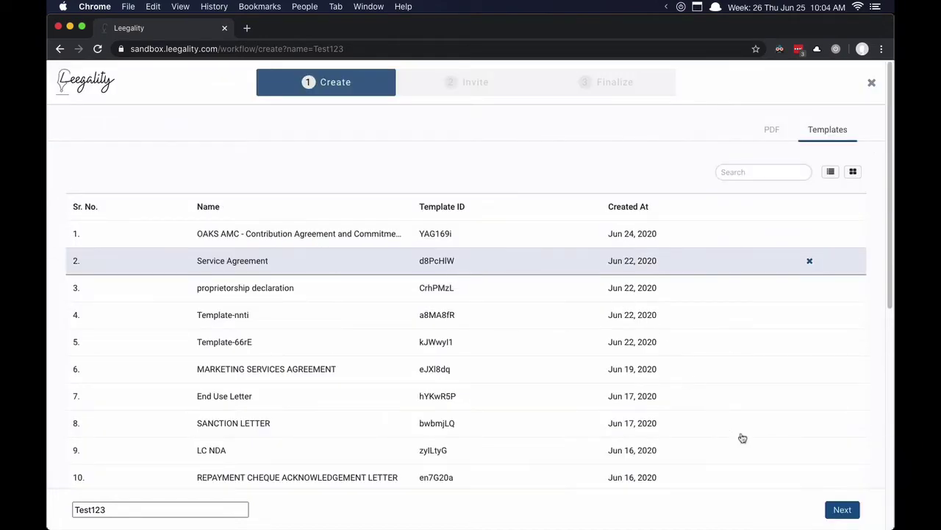
Step: Preview the template's form fields, then save and continue to the Invite step
{"action": "left_click", "coordinate": [843, 509]}
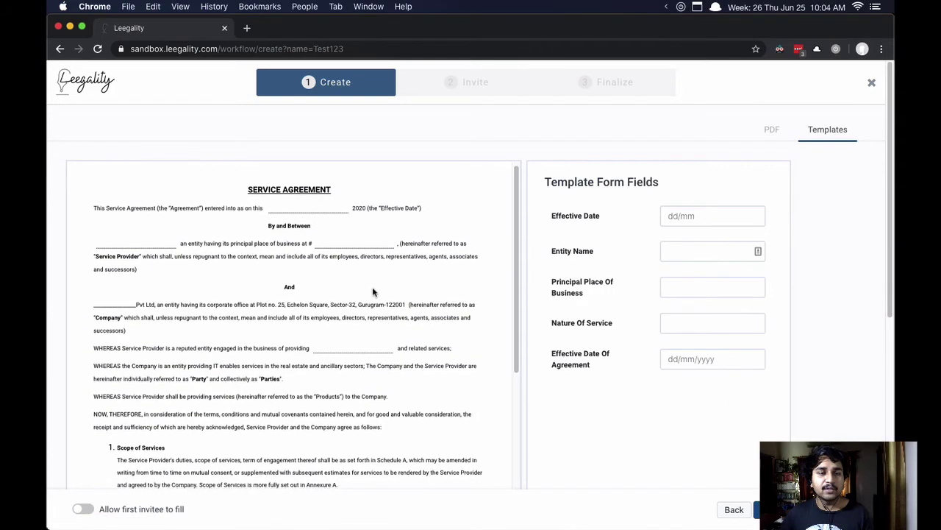
{"action": "scroll", "coordinate": [372, 290], "scroll_direction": "down", "scroll_amount": 5}
{"action": "scroll", "coordinate": [372, 289], "scroll_direction": "down", "scroll_amount": 15}
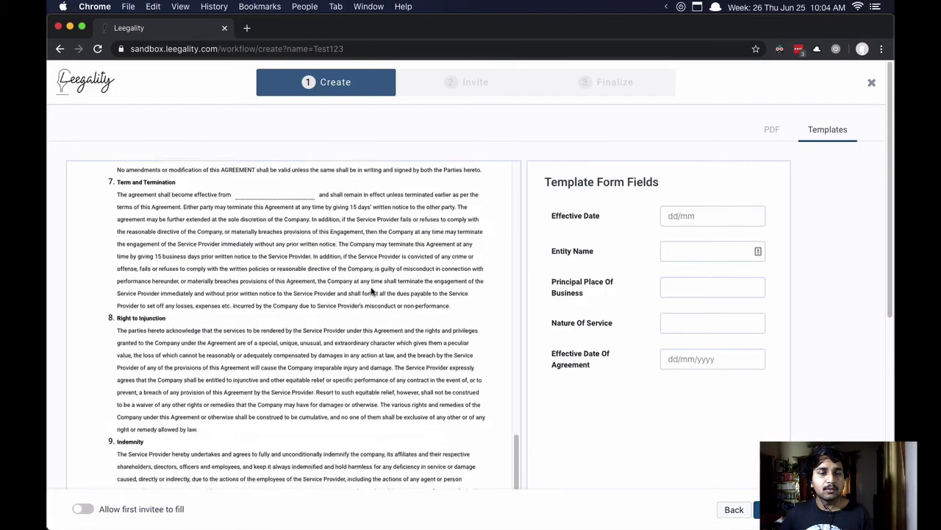
{"action": "scroll", "coordinate": [370, 291], "scroll_direction": "up", "scroll_amount": 12}
{"action": "scroll", "coordinate": [370, 291], "scroll_direction": "up", "scroll_amount": 8}
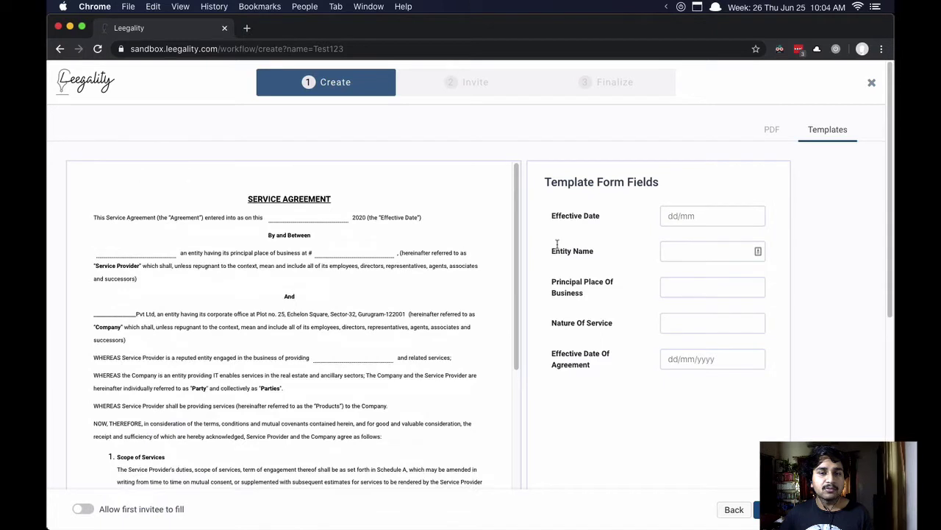
{"action": "left_click_drag", "start_coordinate": [561, 182], "coordinate": [812, 384]}
{"action": "left_click", "coordinate": [802, 380]}
{"action": "left_click_drag", "start_coordinate": [577, 251], "coordinate": [592, 326]}
{"action": "left_click", "coordinate": [599, 366]}
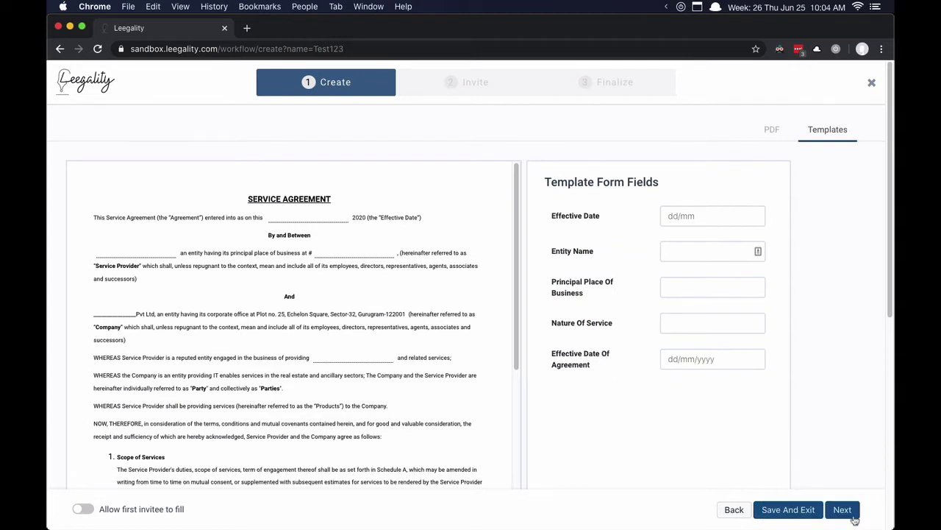
{"action": "left_click", "coordinate": [843, 510]}
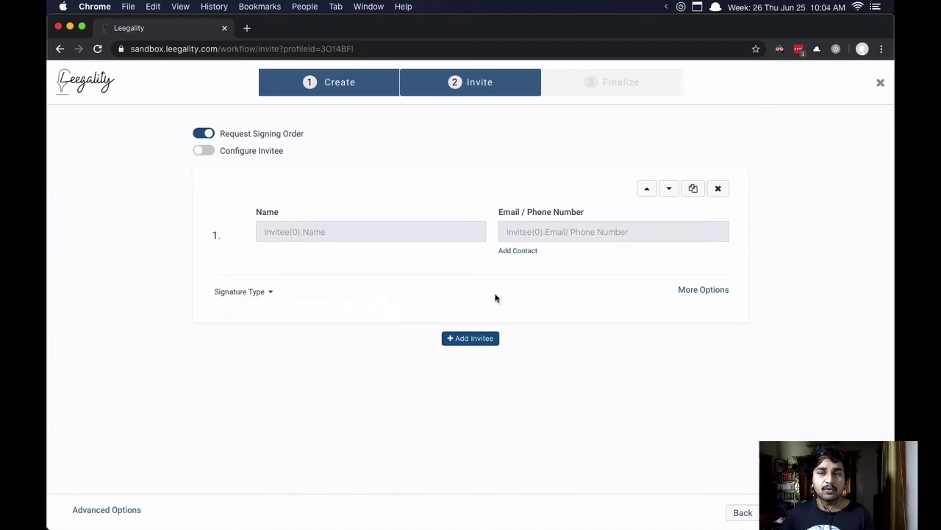
Step: Add four more invitee slots, making five signers in total
{"action": "left_click", "coordinate": [470, 339]}
{"action": "left_click", "coordinate": [467, 399]}
{"action": "left_click", "coordinate": [485, 403]}
{"action": "left_click", "coordinate": [478, 400]}
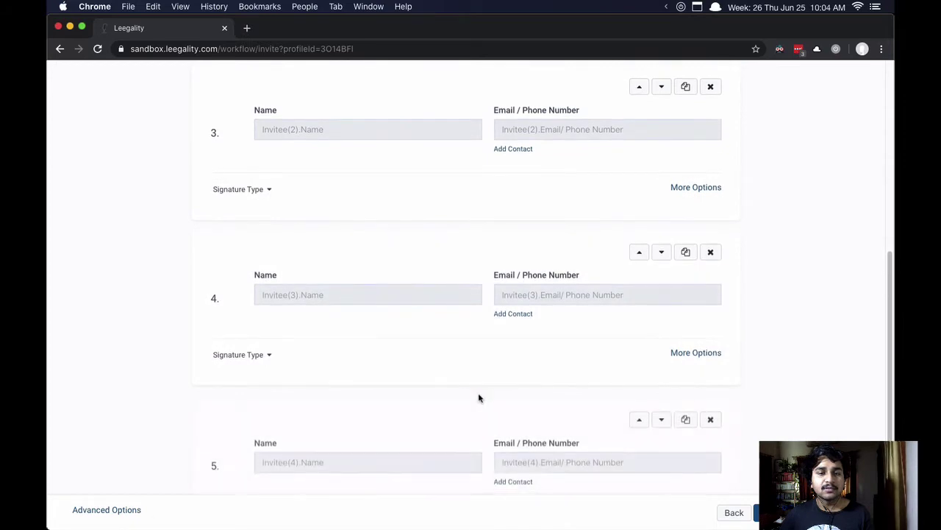
{"action": "scroll", "coordinate": [499, 346], "scroll_direction": "up", "scroll_amount": 15}
{"action": "scroll", "coordinate": [508, 291], "scroll_direction": "down", "scroll_amount": 15}
{"action": "scroll", "coordinate": [512, 287], "scroll_direction": "up", "scroll_amount": 5}
{"action": "scroll", "coordinate": [513, 287], "scroll_direction": "up", "scroll_amount": 5}
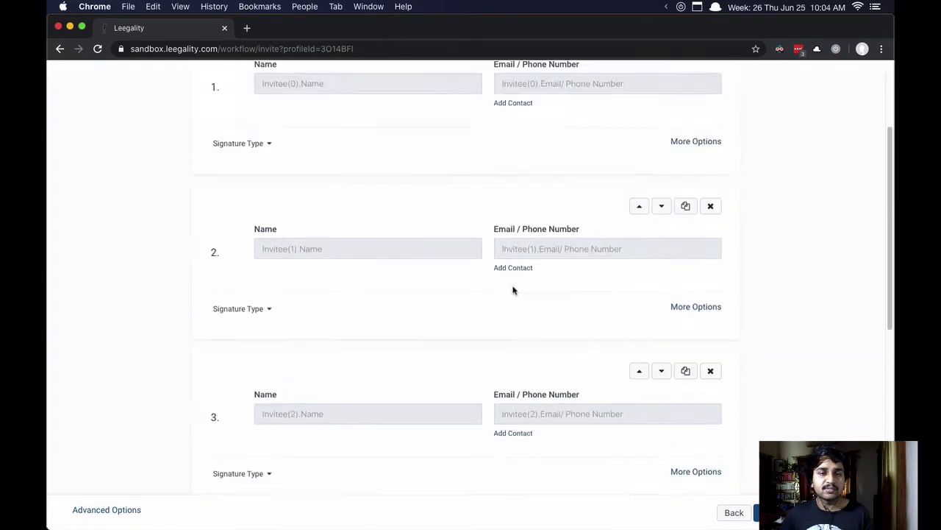
{"action": "scroll", "coordinate": [515, 289], "scroll_direction": "down", "scroll_amount": 10}
{"action": "scroll", "coordinate": [523, 235], "scroll_direction": "up", "scroll_amount": 10}
{"action": "scroll", "coordinate": [525, 244], "scroll_direction": "down", "scroll_amount": 10}
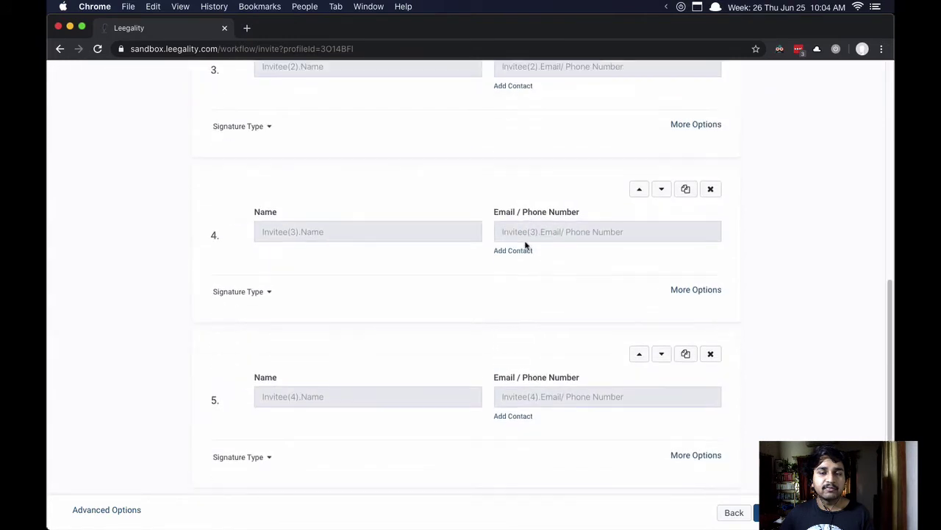
Step: Delete invitees 5, 4 and 3, leaving two ordered signer slots
{"action": "left_click", "coordinate": [711, 354]}
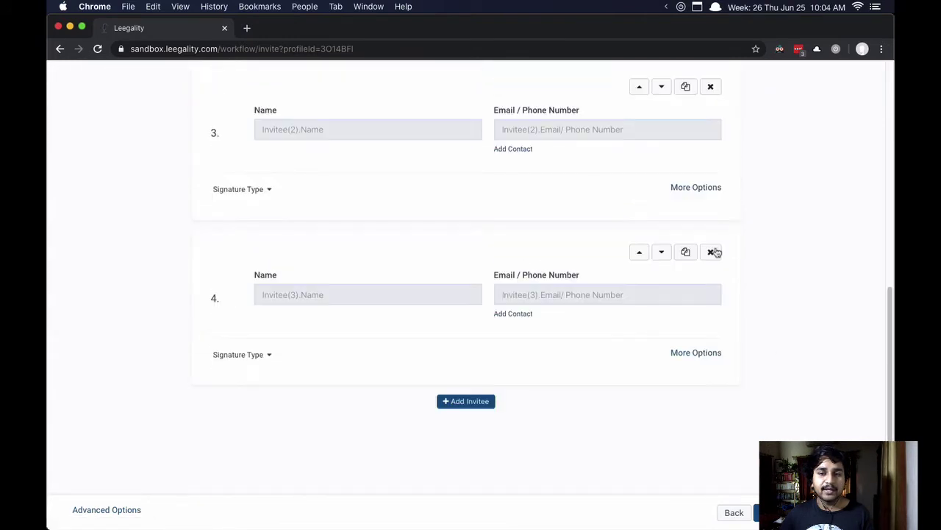
{"action": "left_click", "coordinate": [711, 251]}
{"action": "scroll", "coordinate": [711, 311], "scroll_direction": "up", "scroll_amount": 3}
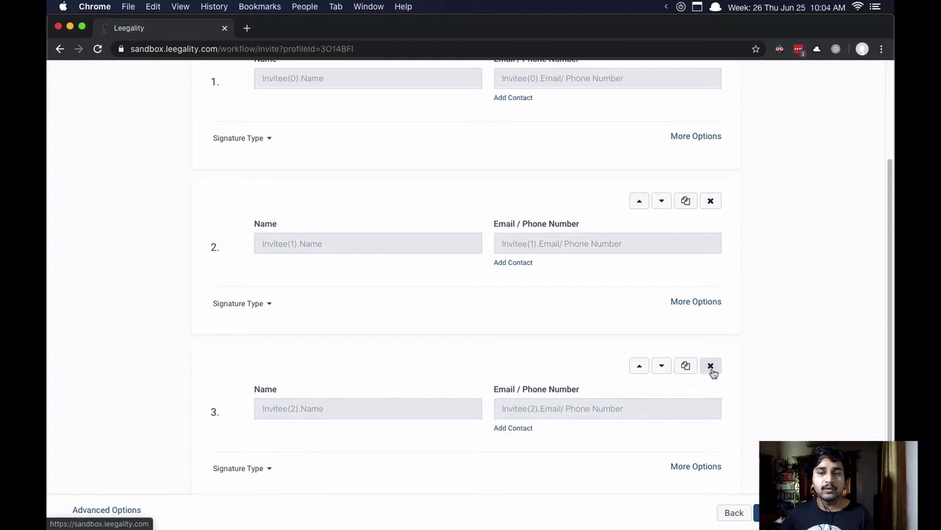
{"action": "left_click", "coordinate": [711, 365]}
{"action": "scroll", "coordinate": [391, 165], "scroll_direction": "up", "scroll_amount": 3}
{"action": "left_click", "coordinate": [242, 291]}
{"action": "left_click", "coordinate": [613, 418]}
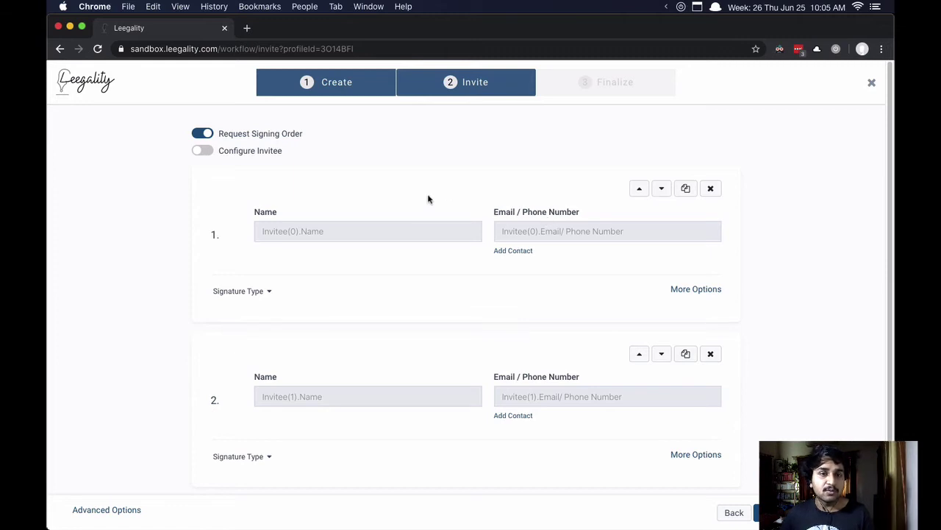
Step: Allow invitee details now and enter the second invitee's name and e-mail address
{"action": "left_click", "coordinate": [206, 152]}
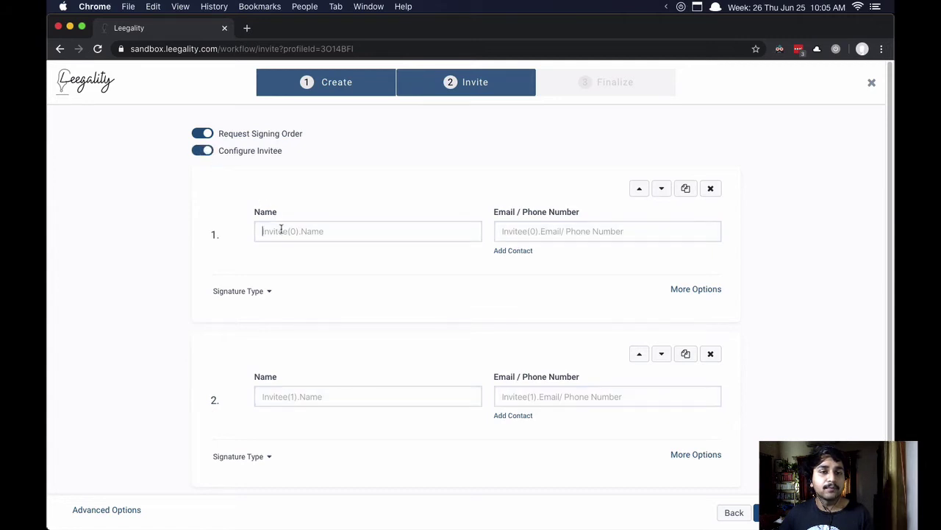
{"action": "left_click", "coordinate": [546, 237]}
{"action": "left_click", "coordinate": [416, 231]}
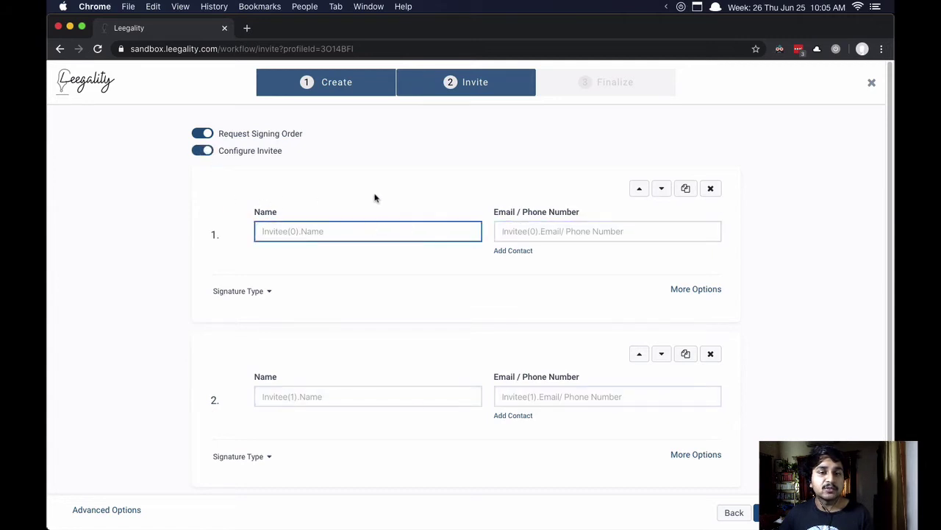
{"action": "left_click", "coordinate": [309, 398]}
{"action": "type", "text": "Apurva"}
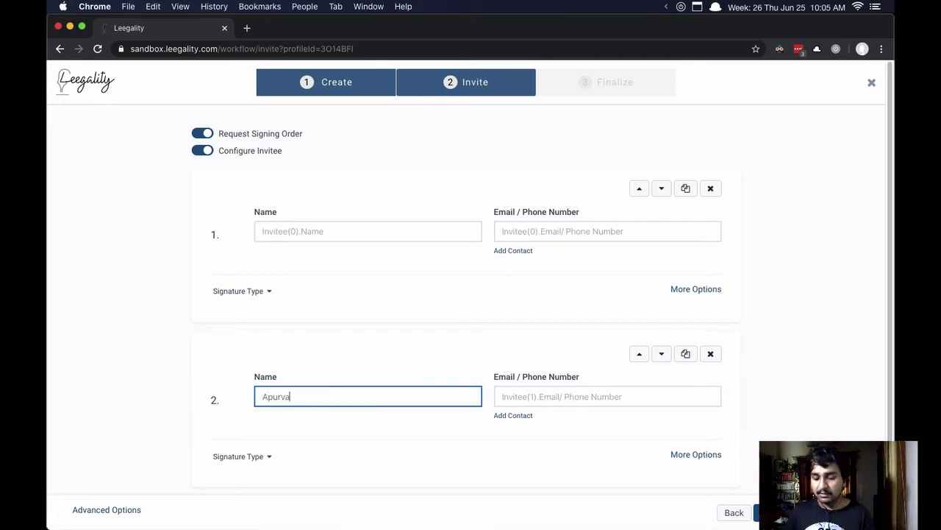
{"action": "key", "text": "Tab"}
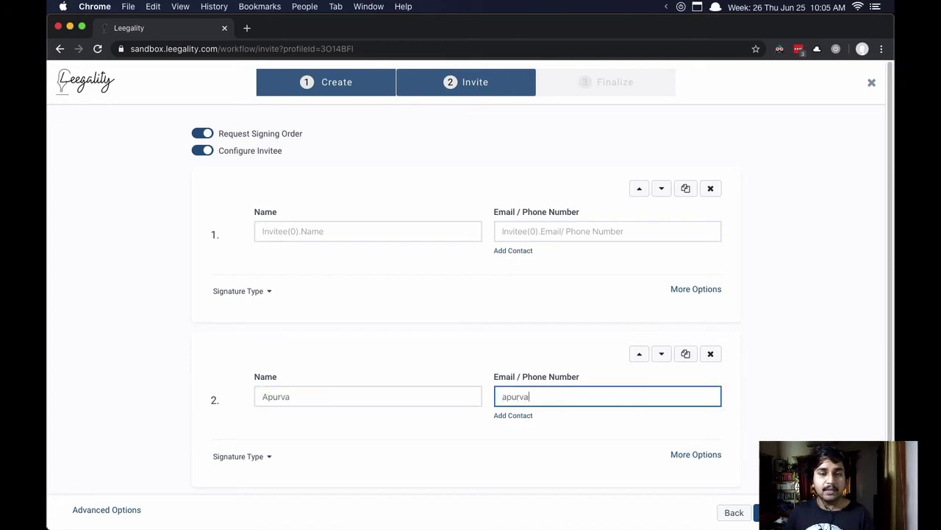
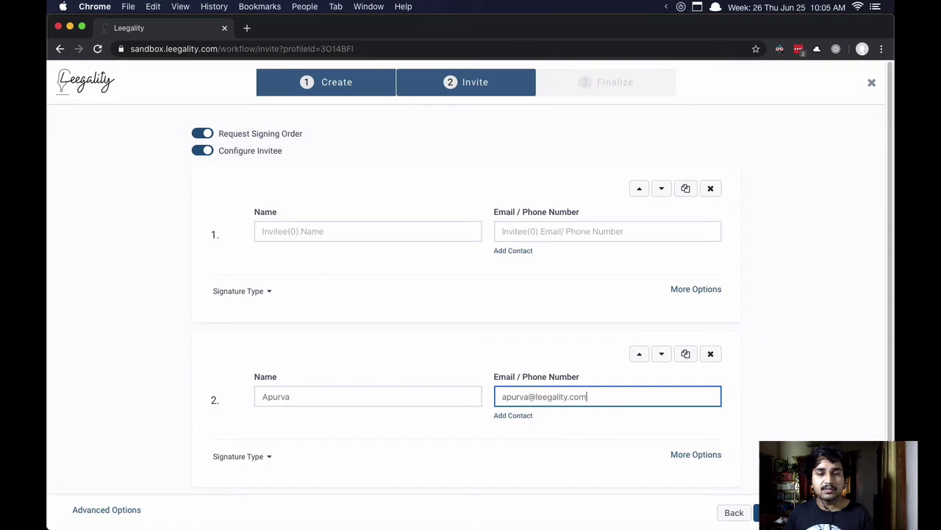
{"action": "left_click", "coordinate": [177, 342]}
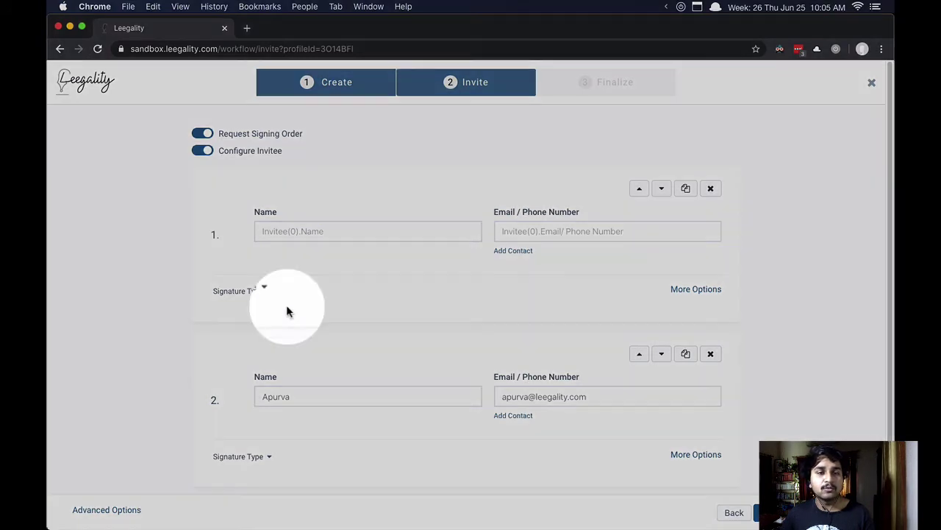
Step: Turn on Aadhaar signing for invitee 1 with BIO and IRIS verification disabled
{"action": "left_click", "coordinate": [265, 293]}
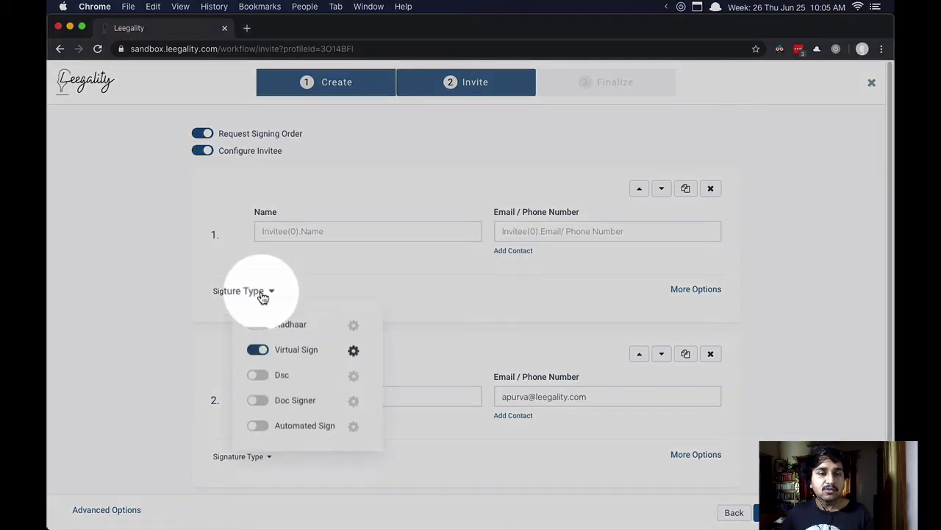
{"action": "left_click", "coordinate": [259, 325]}
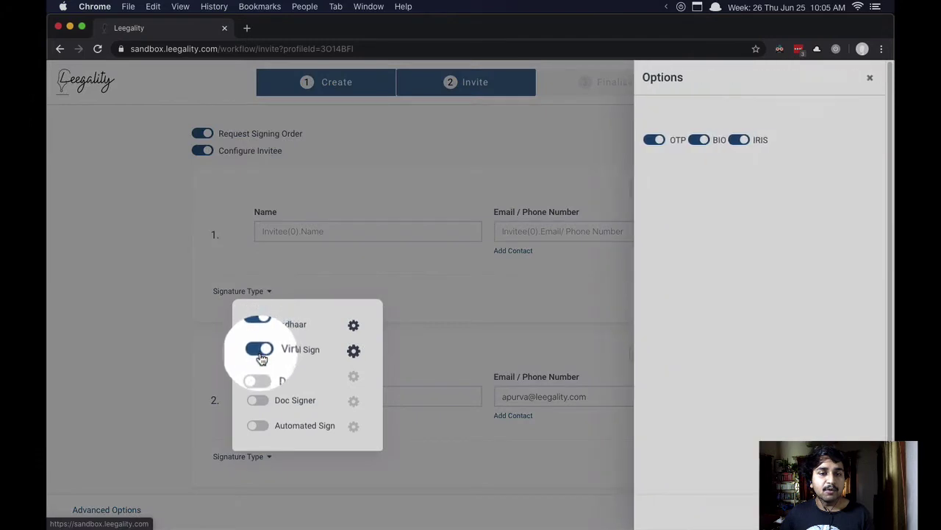
{"action": "left_click", "coordinate": [699, 450]}
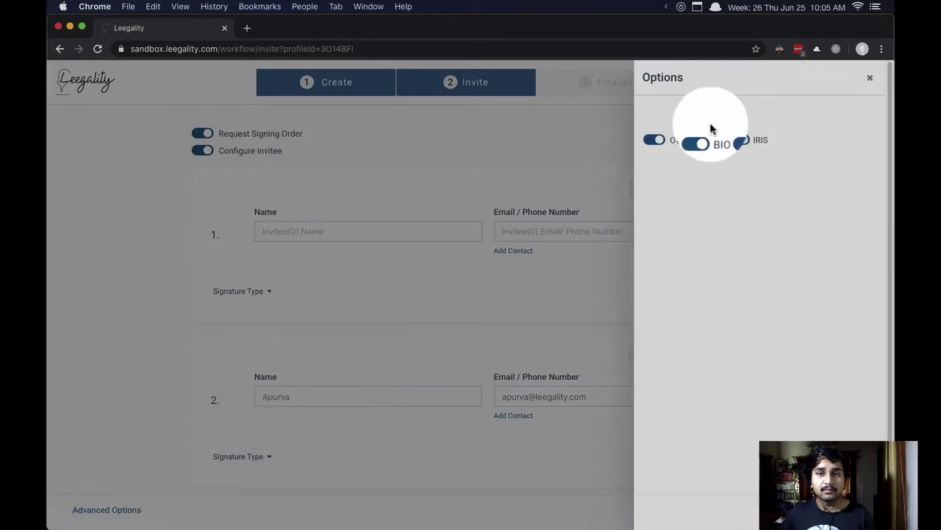
{"action": "left_click", "coordinate": [738, 139]}
{"action": "left_click", "coordinate": [856, 513]}
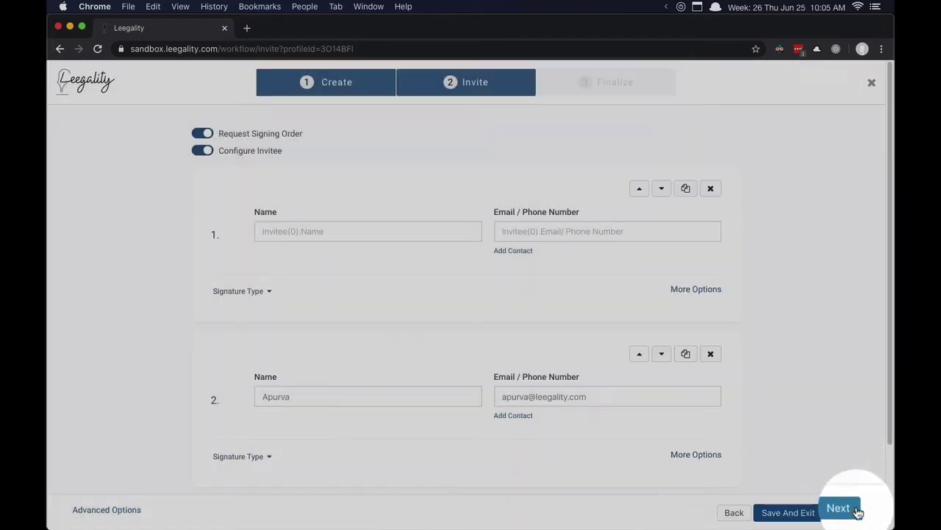
Step: Switch off Virtual Sign for invitee 1 and review invitee 2's signature types
{"action": "left_click", "coordinate": [243, 291]}
{"action": "left_click", "coordinate": [263, 355]}
{"action": "left_click", "coordinate": [169, 344]}
{"action": "left_click", "coordinate": [256, 460]}
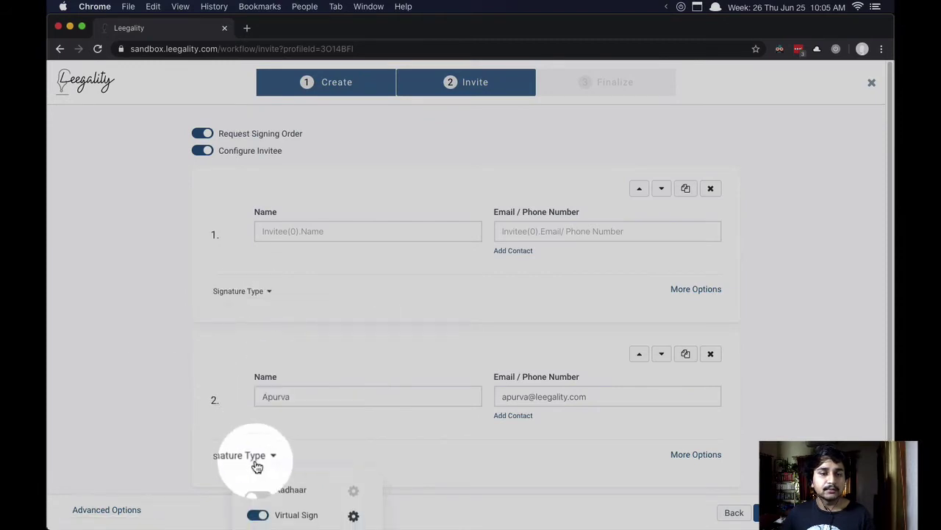
{"action": "scroll", "coordinate": [255, 461], "scroll_direction": "down", "scroll_amount": 1}
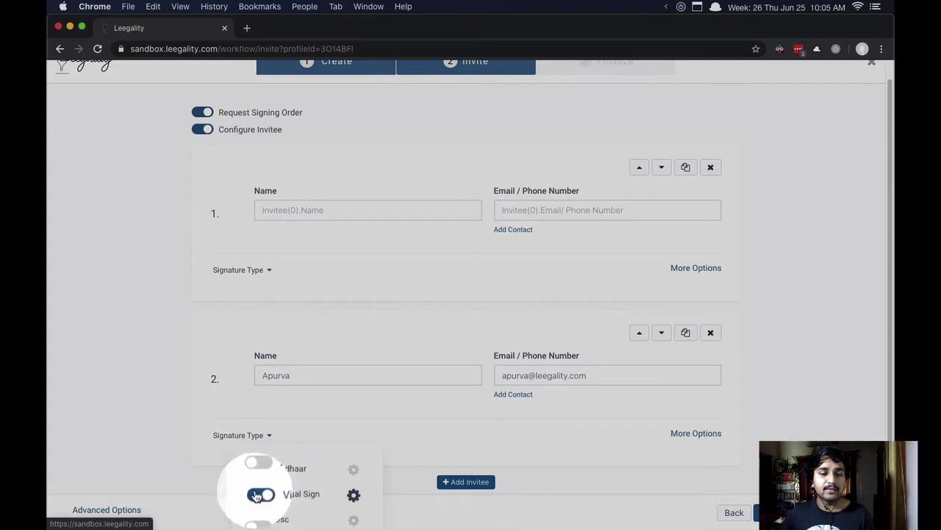
{"action": "left_click", "coordinate": [157, 406]}
{"action": "scroll", "coordinate": [159, 403], "scroll_direction": "up", "scroll_amount": 1}
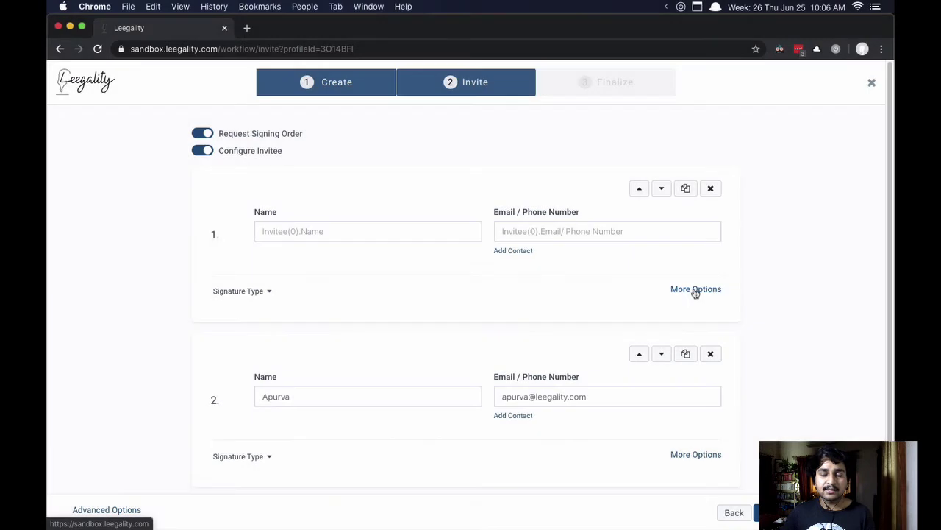
Step: Give invitee 1 a custom consent reading 'This is' and turn on email notification
{"action": "left_click", "coordinate": [695, 291]}
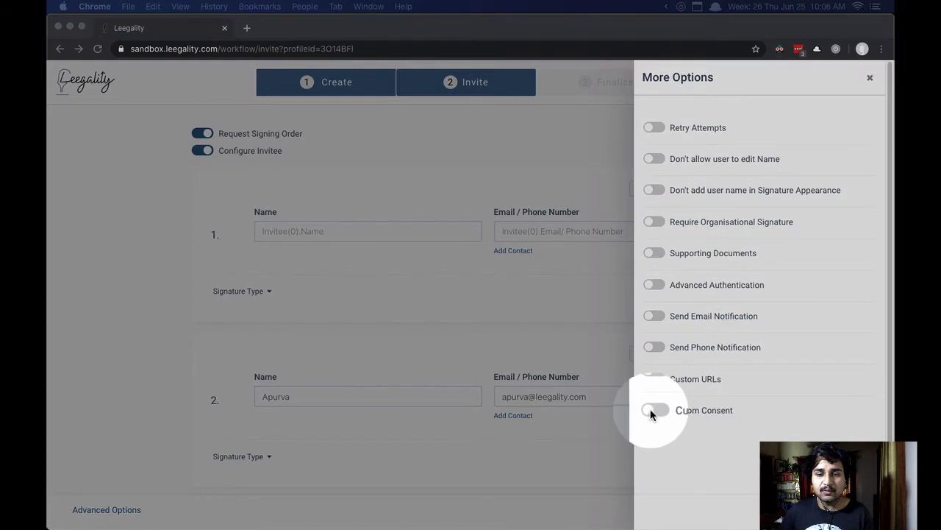
{"action": "left_click", "coordinate": [654, 411]}
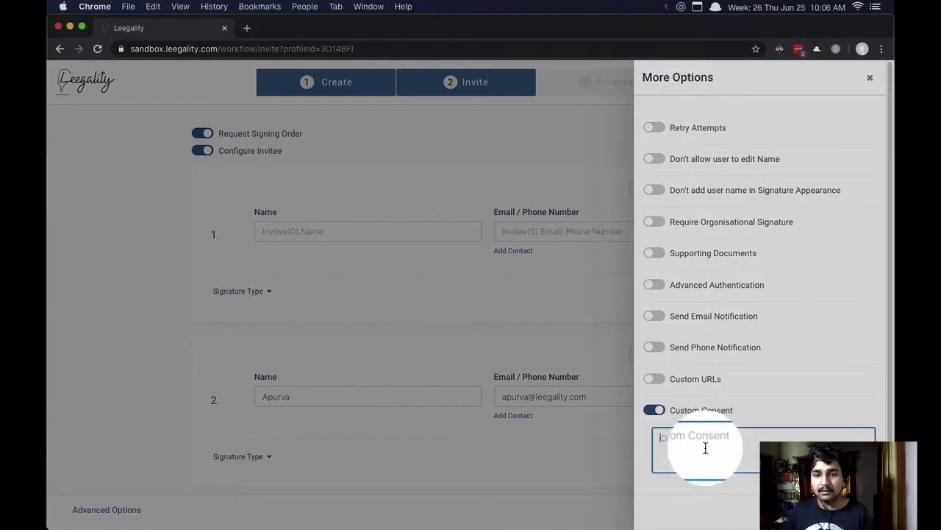
{"action": "type", "text": "This is a custom consent."}
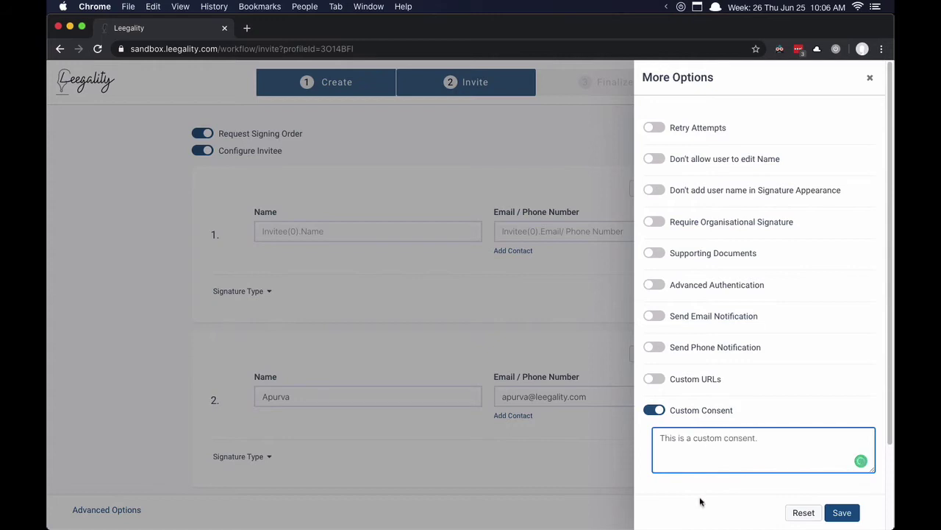
{"action": "left_click", "coordinate": [700, 502]}
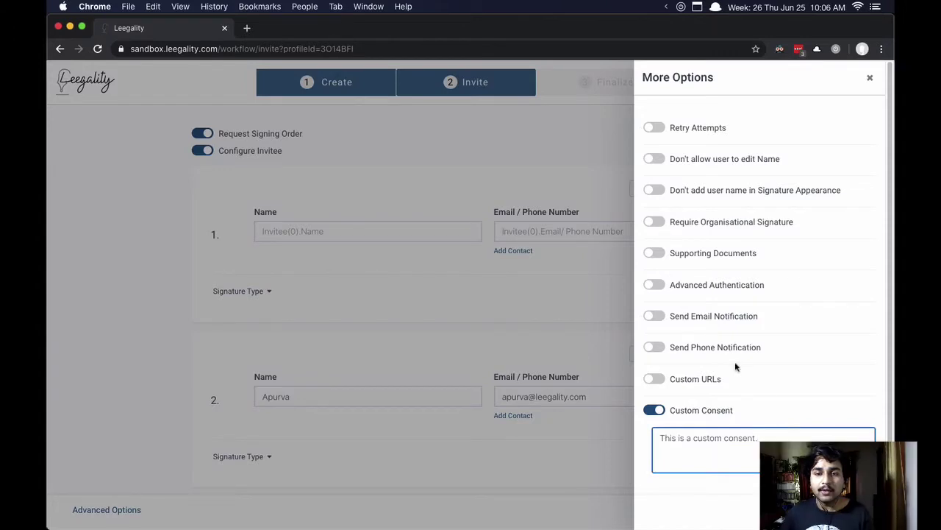
{"action": "left_click", "coordinate": [656, 316]}
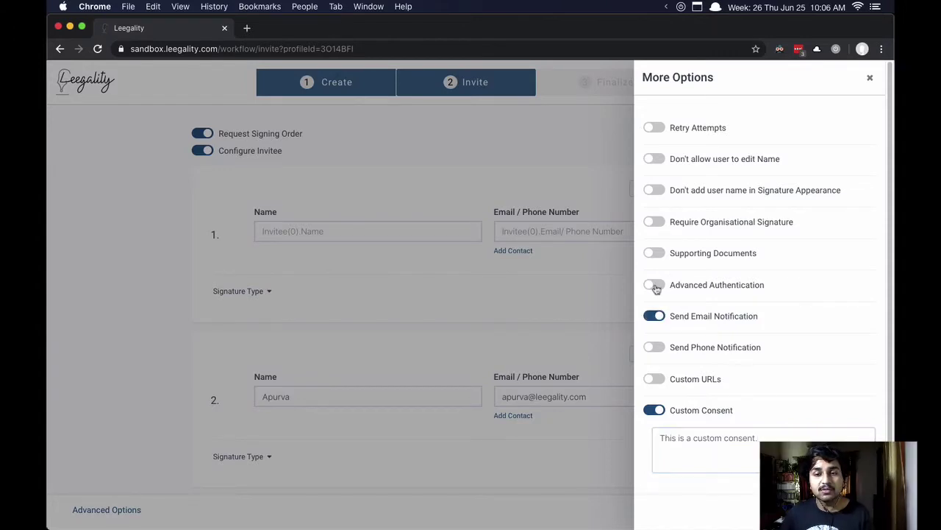
Step: Enable GPS and photo capture authentication plus organisational signature, then save the options
{"action": "left_click", "coordinate": [655, 286]}
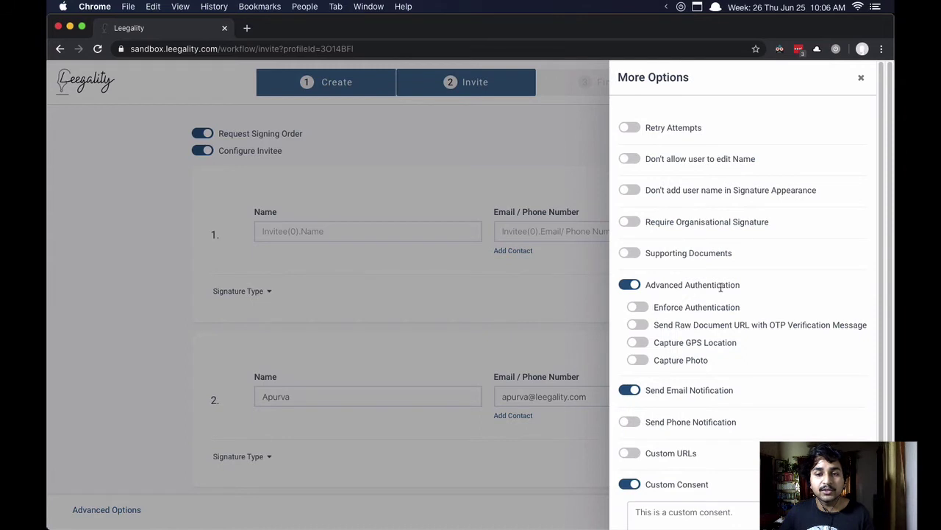
{"action": "left_click", "coordinate": [642, 346]}
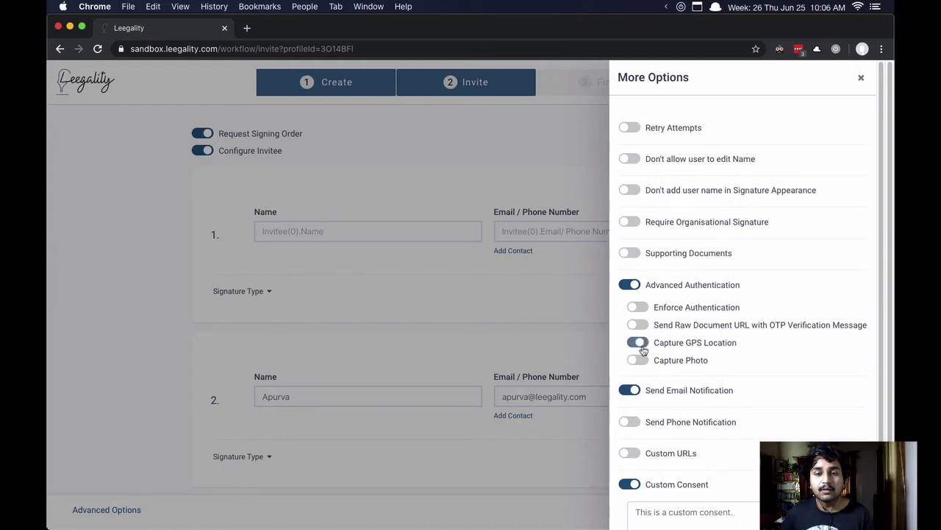
{"action": "left_click", "coordinate": [638, 360]}
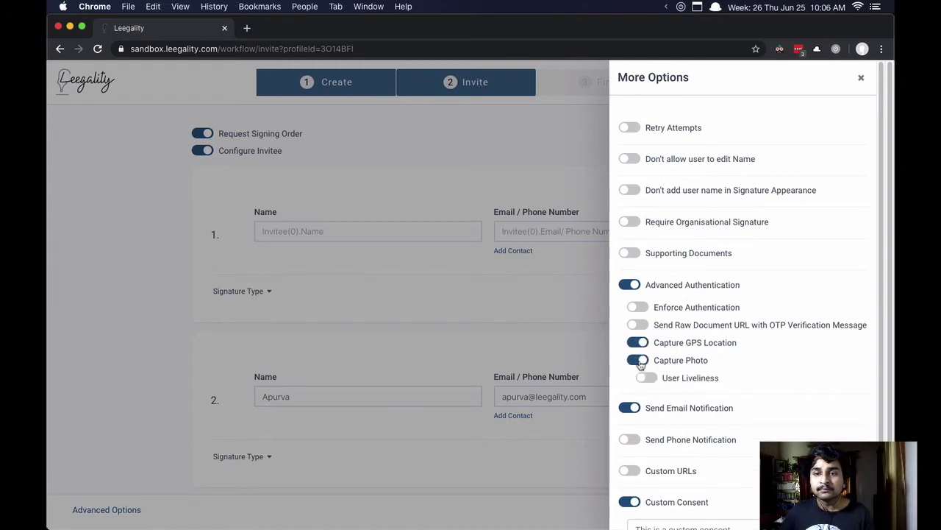
{"action": "left_click", "coordinate": [630, 222]}
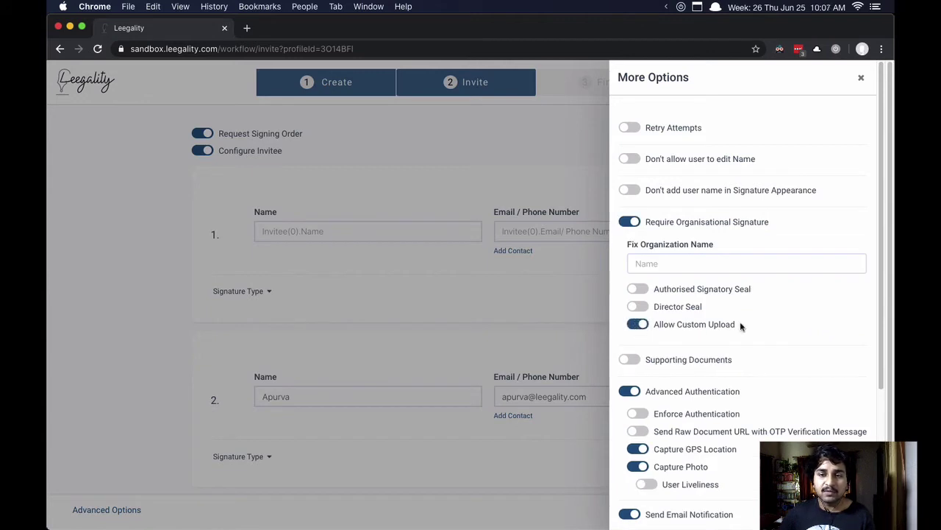
{"action": "scroll", "coordinate": [745, 327], "scroll_direction": "down", "scroll_amount": 1}
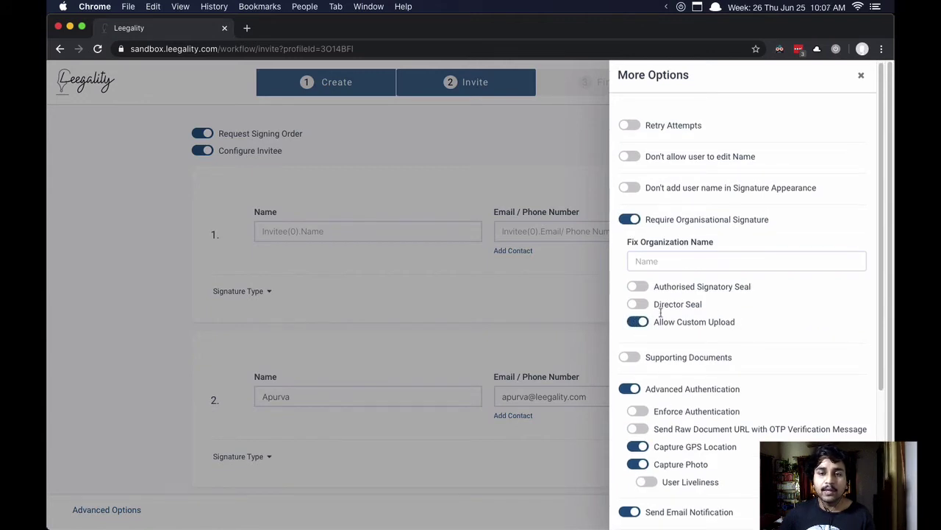
{"action": "scroll", "coordinate": [707, 352], "scroll_direction": "down", "scroll_amount": 4}
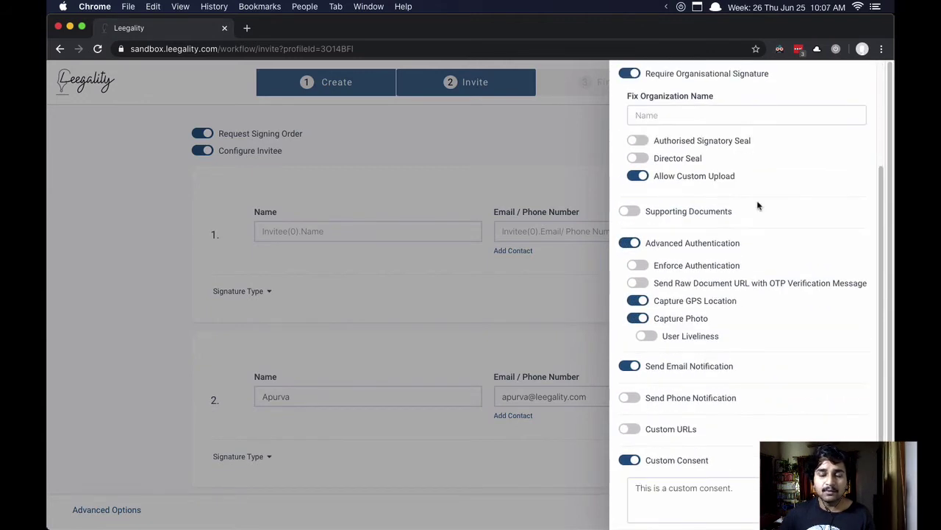
{"action": "scroll", "coordinate": [751, 338], "scroll_direction": "down", "scroll_amount": 2}
{"action": "scroll", "coordinate": [647, 294], "scroll_direction": "up", "scroll_amount": 5}
{"action": "scroll", "coordinate": [661, 286], "scroll_direction": "down", "scroll_amount": 5}
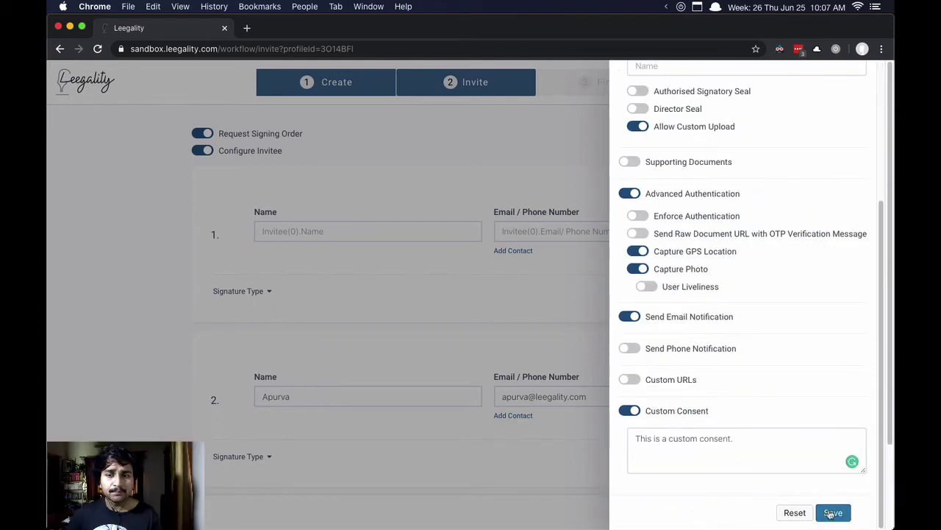
{"action": "left_click", "coordinate": [832, 513]}
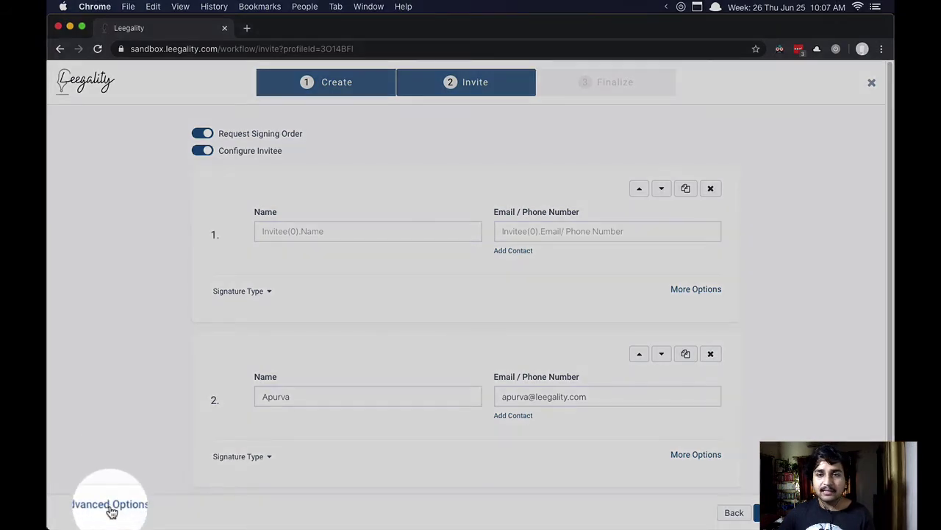
Step: Turn on the Message advanced option with 'This is a message for you to sign this document.' and save
{"action": "left_click", "coordinate": [107, 509]}
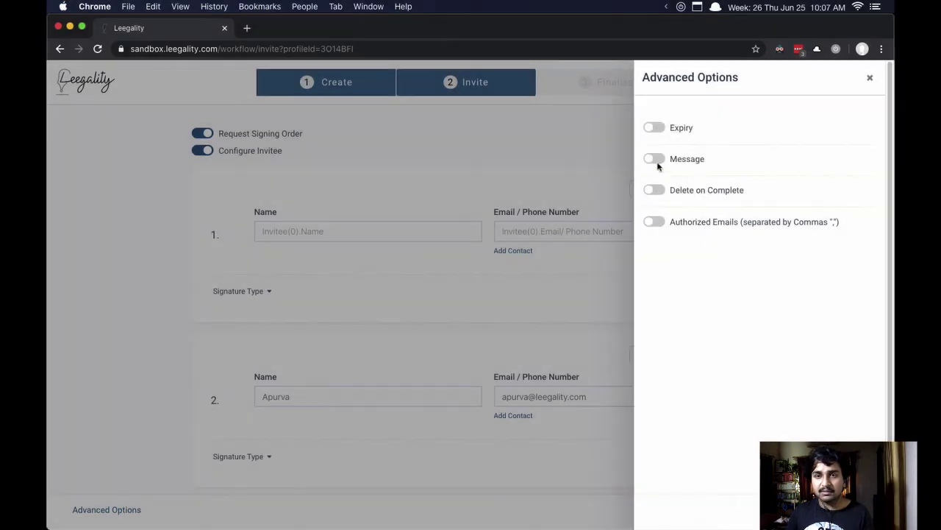
{"action": "left_click", "coordinate": [655, 158]}
{"action": "left_click", "coordinate": [711, 210]}
{"action": "type", "text": "This is a message for you to sign this "}
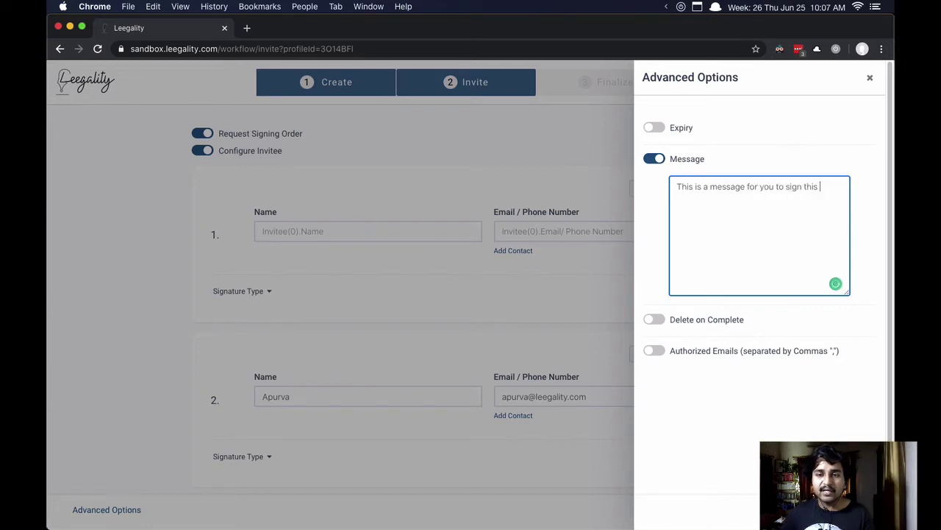
{"action": "type", "text": "document."}
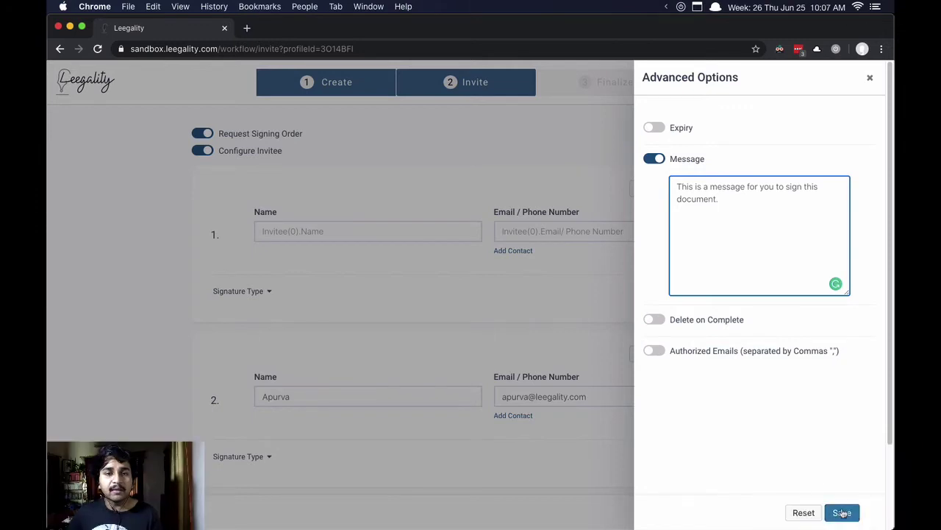
{"action": "left_click", "coordinate": [843, 512]}
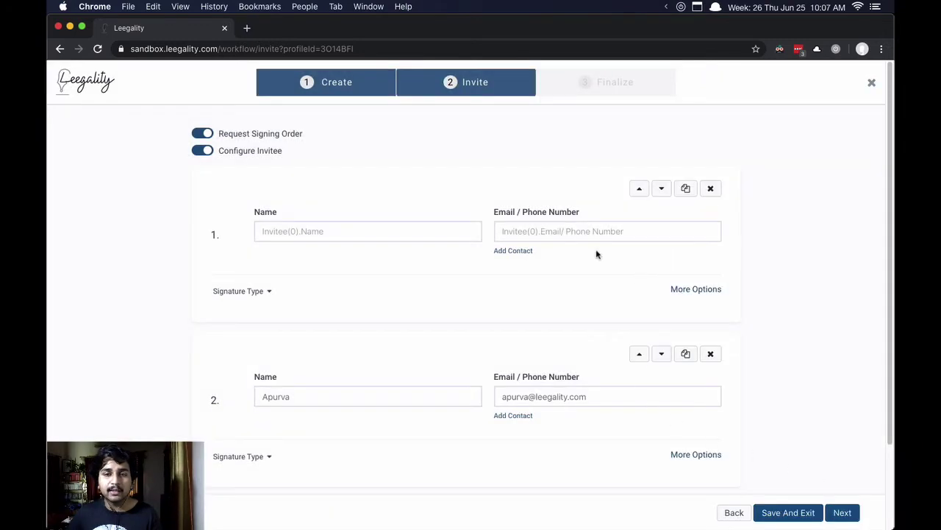
Step: Continue to Finalize and scroll through the six-page Service Agreement preview
{"action": "left_click", "coordinate": [843, 513]}
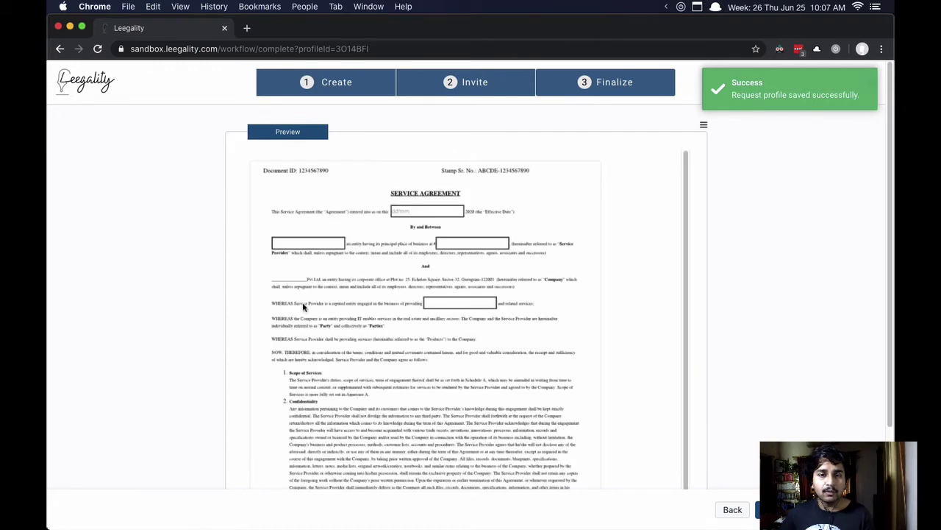
{"action": "scroll", "coordinate": [359, 271], "scroll_direction": "down", "scroll_amount": 1}
{"action": "scroll", "coordinate": [358, 270], "scroll_direction": "down", "scroll_amount": 15}
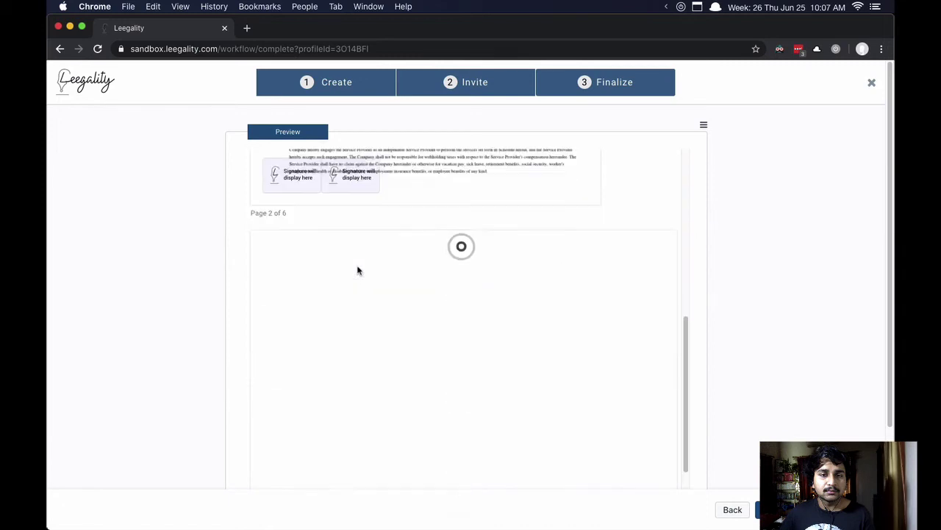
{"action": "scroll", "coordinate": [358, 271], "scroll_direction": "down", "scroll_amount": 10}
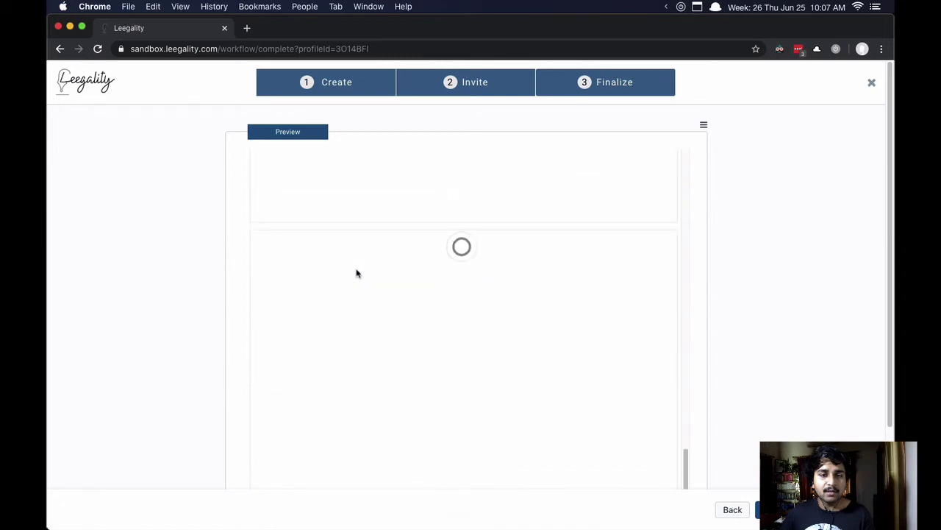
{"action": "scroll", "coordinate": [357, 274], "scroll_direction": "down", "scroll_amount": 10}
{"action": "scroll", "coordinate": [356, 273], "scroll_direction": "down", "scroll_amount": 5}
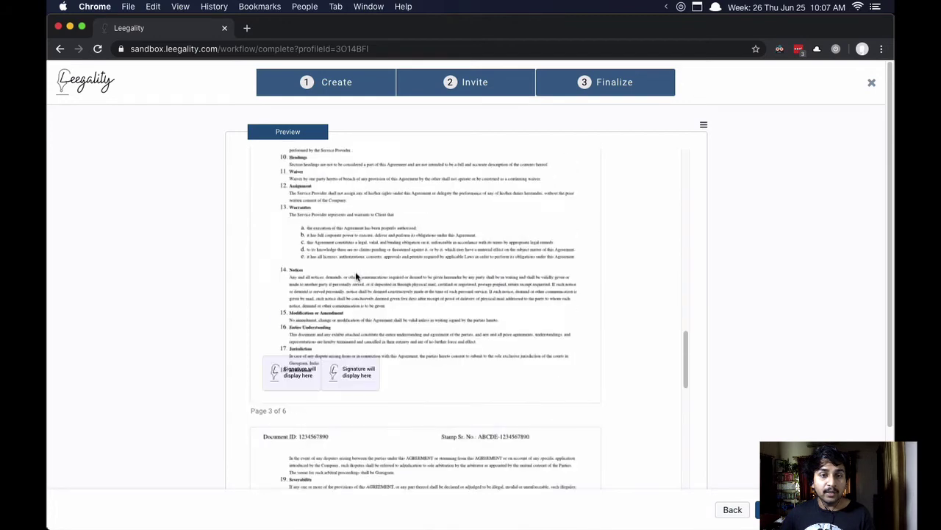
{"action": "scroll", "coordinate": [356, 277], "scroll_direction": "up", "scroll_amount": 15}
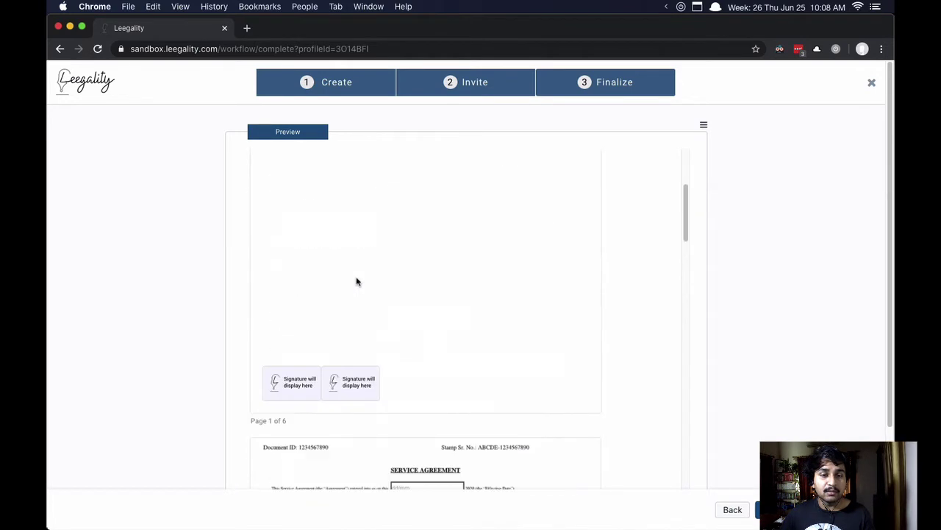
{"action": "scroll", "coordinate": [356, 281], "scroll_direction": "up", "scroll_amount": 5}
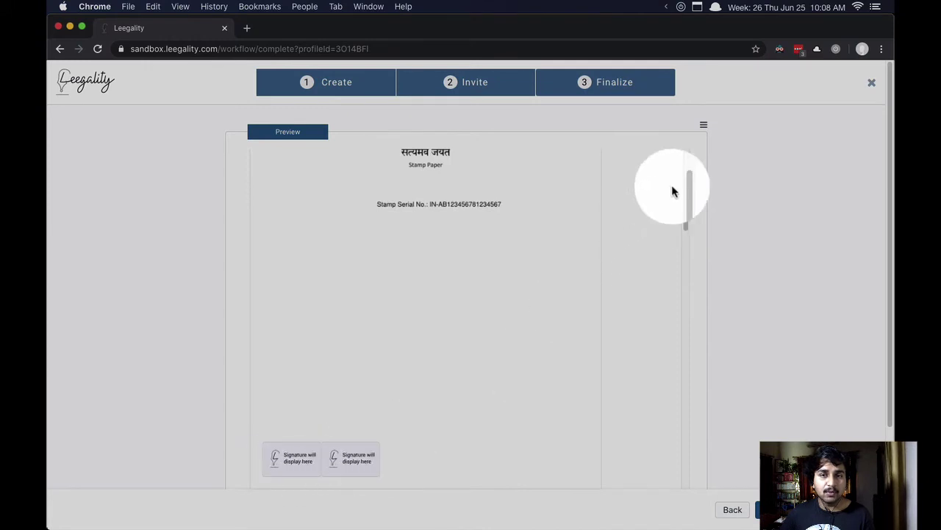
Step: Using Custom Coordinates, place bottom-right and bottom-left signature fields for the second and first invitees
{"action": "left_click", "coordinate": [704, 125]}
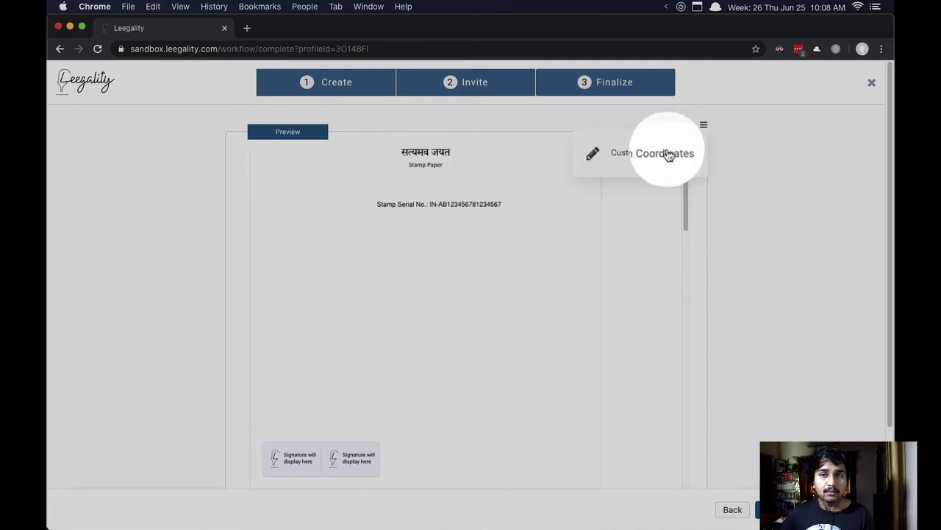
{"action": "left_click", "coordinate": [668, 153]}
{"action": "left_click", "coordinate": [704, 122]}
{"action": "left_click", "coordinate": [706, 127]}
{"action": "left_click", "coordinate": [705, 126]}
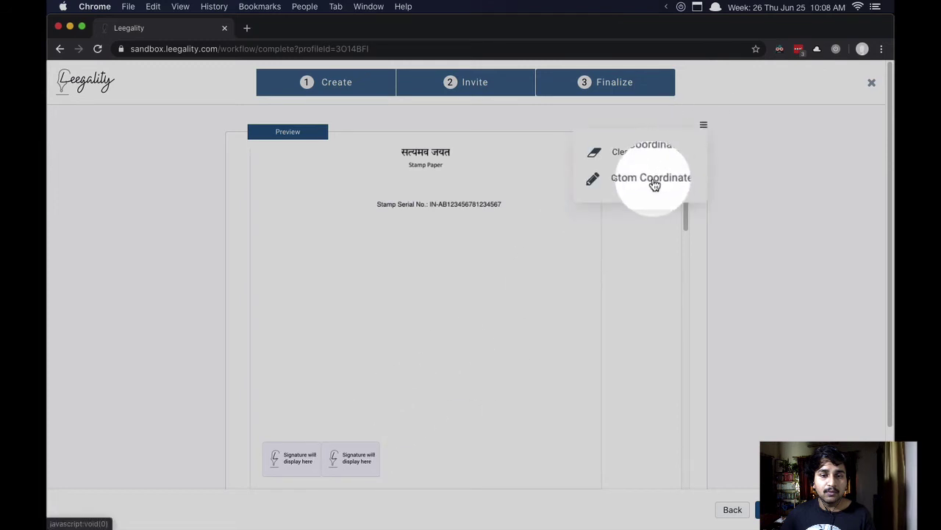
{"action": "left_click", "coordinate": [618, 184]}
{"action": "left_click_drag", "start_coordinate": [456, 434], "coordinate": [566, 447]}
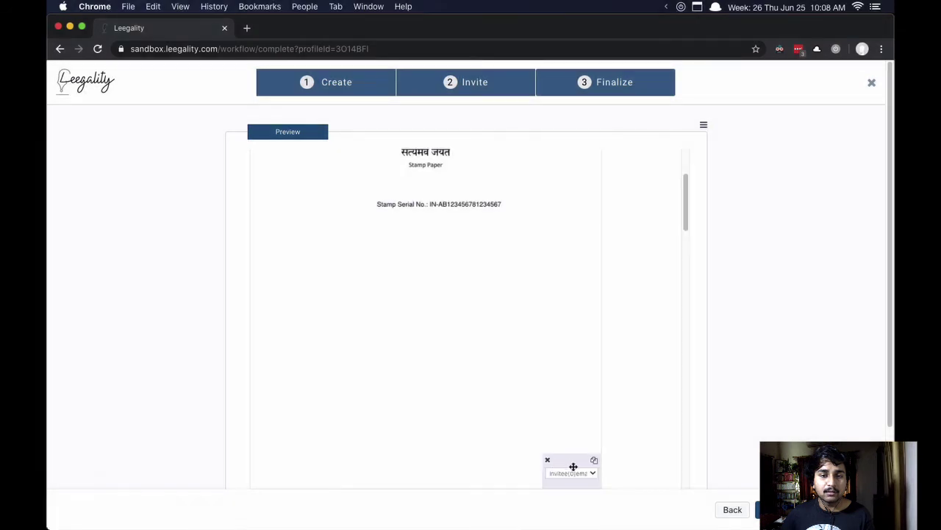
{"action": "left_click", "coordinate": [582, 473]}
{"action": "left_click", "coordinate": [579, 478]}
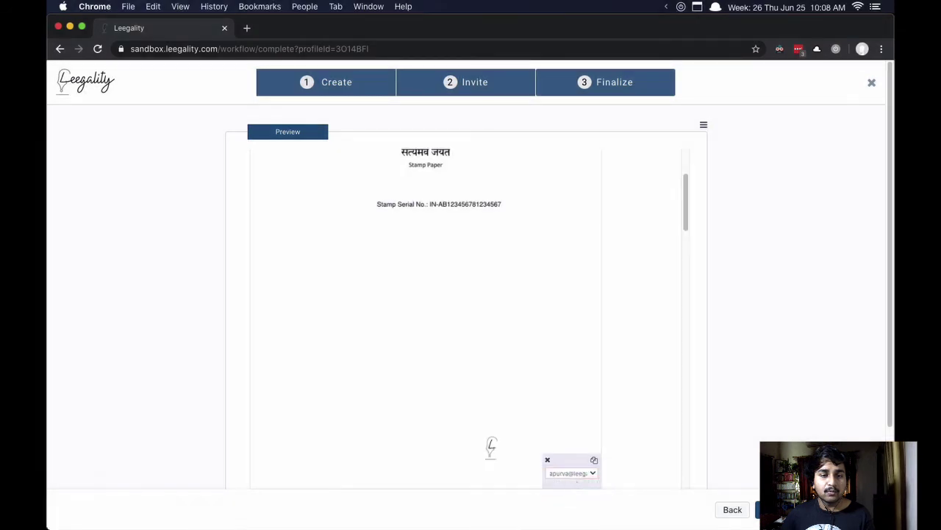
{"action": "mouse_move", "coordinate": [326, 450]}
{"action": "left_mouse_down"}
{"action": "mouse_move", "coordinate": [269, 449]}
{"action": "mouse_move", "coordinate": [289, 459]}
{"action": "left_mouse_up"}
{"action": "left_click", "coordinate": [293, 477]}
{"action": "left_click", "coordinate": [291, 471]}
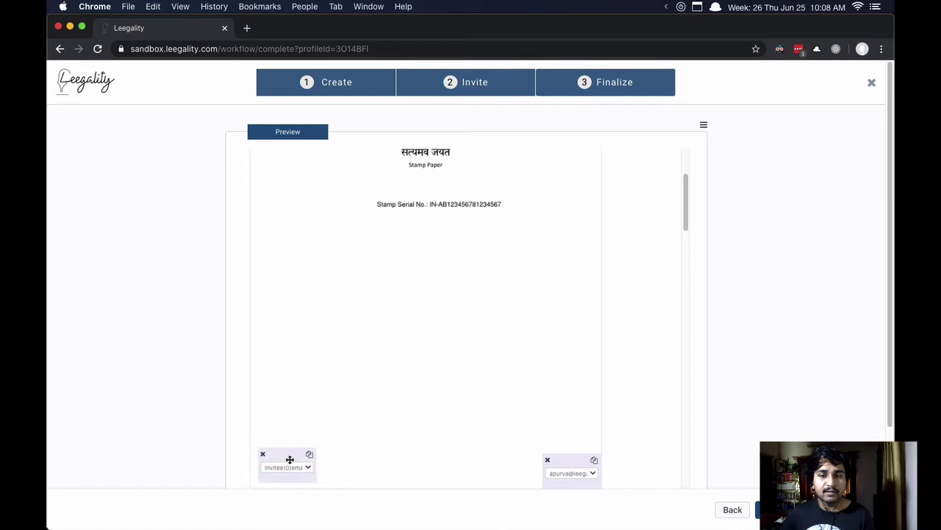
Step: Repeat both signature fields on all pages and save the placement
{"action": "scroll", "coordinate": [380, 403], "scroll_direction": "down", "scroll_amount": 3}
{"action": "left_click_drag", "start_coordinate": [581, 366], "coordinate": [577, 358]}
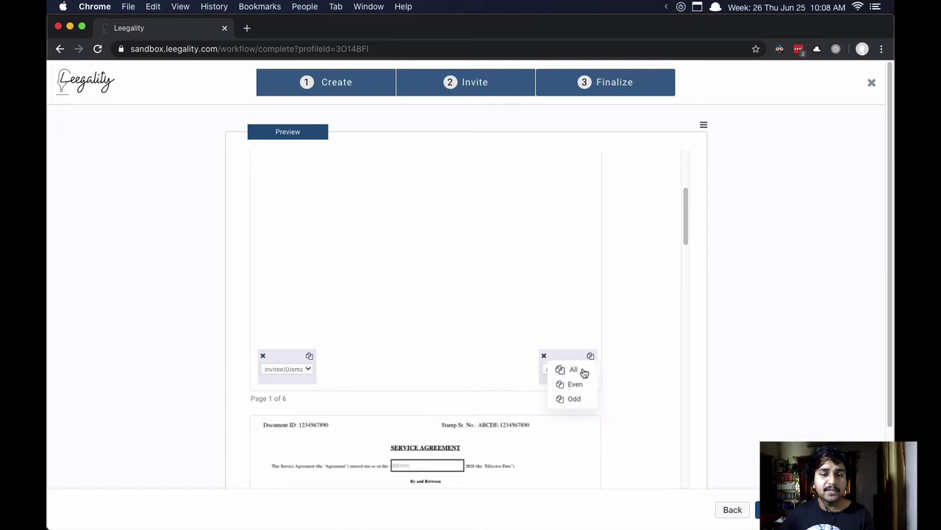
{"action": "left_click", "coordinate": [581, 371]}
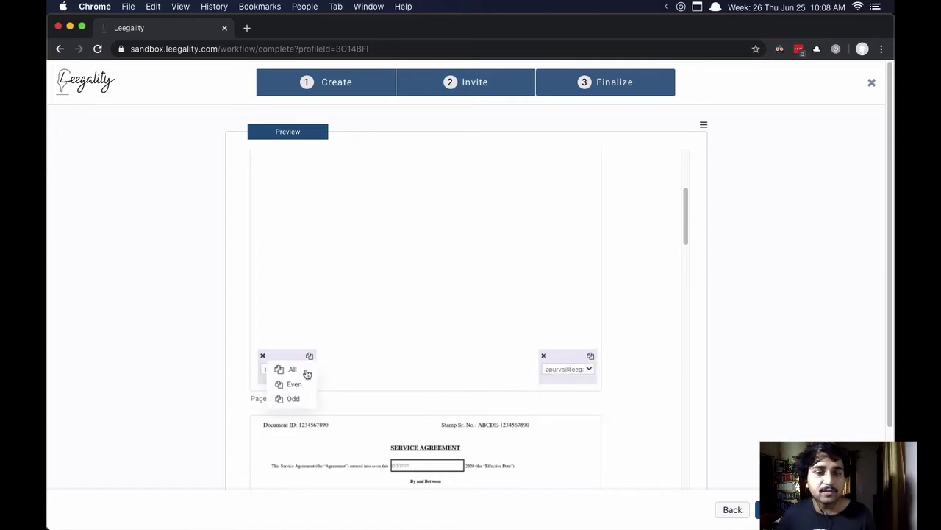
{"action": "left_click", "coordinate": [305, 371]}
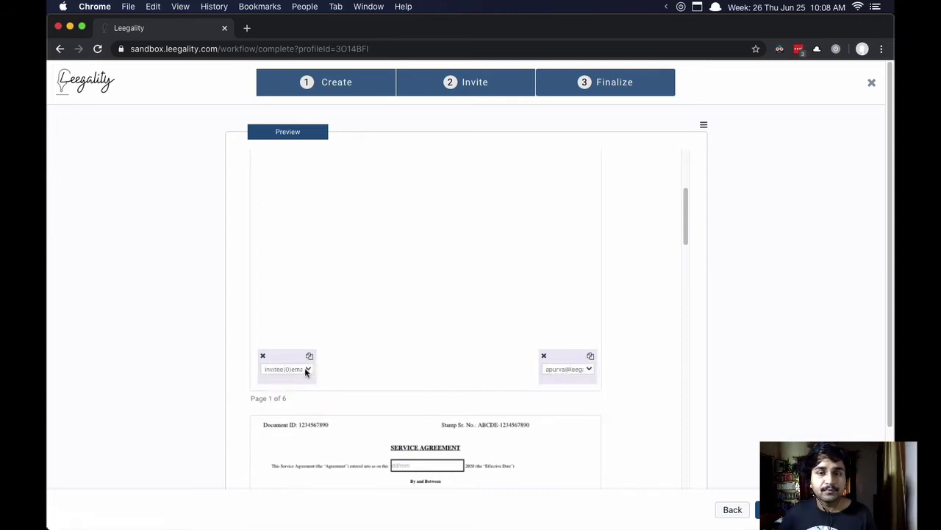
{"action": "scroll", "coordinate": [439, 349], "scroll_direction": "down", "scroll_amount": 10}
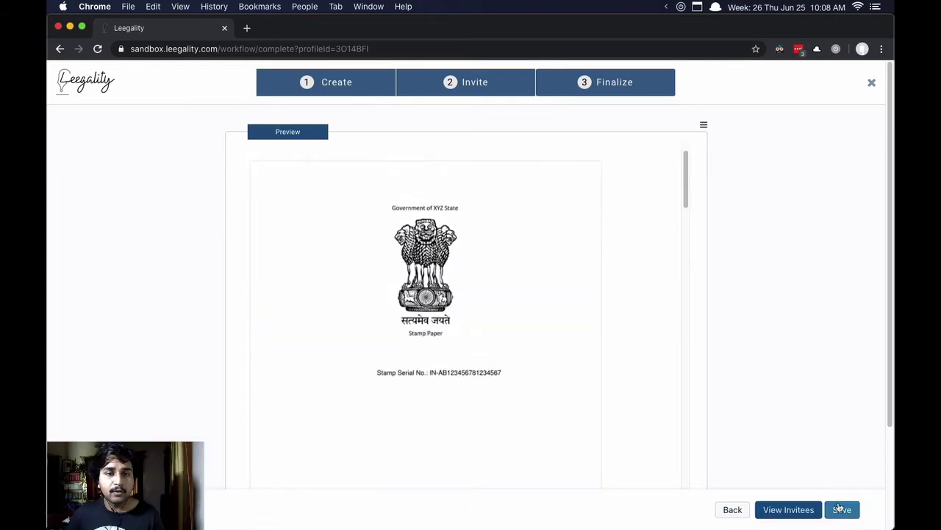
{"action": "left_click", "coordinate": [841, 508]}
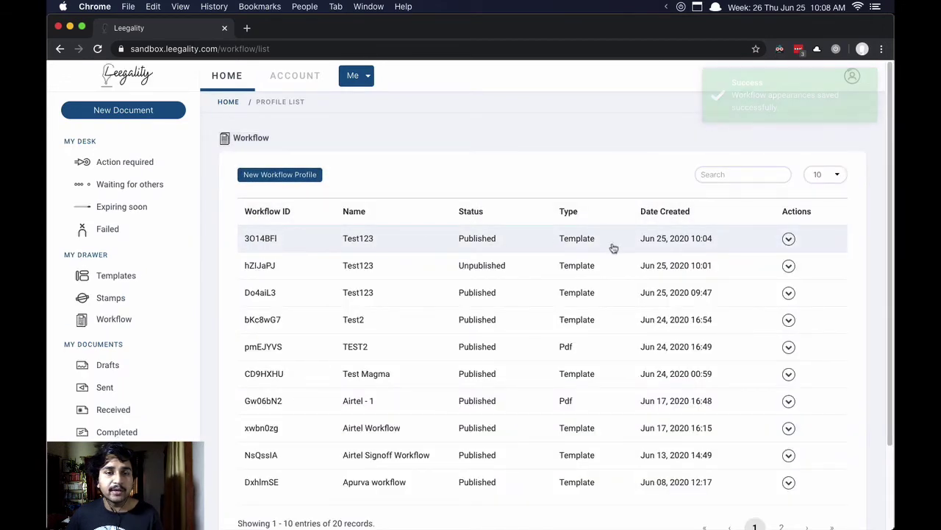
Step: Reopen the Workflow list showing the published Test123 template workflow on top
{"action": "left_click", "coordinate": [788, 238]}
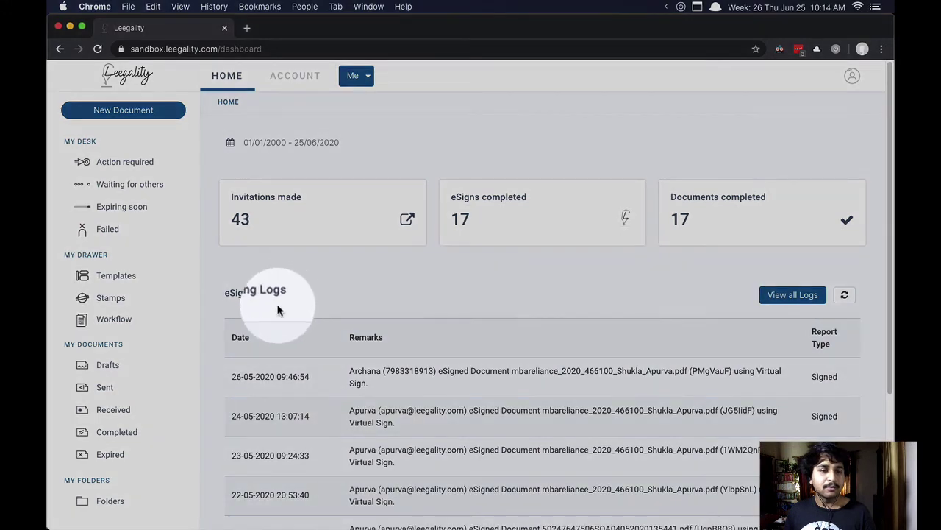
{"action": "left_click", "coordinate": [123, 326]}
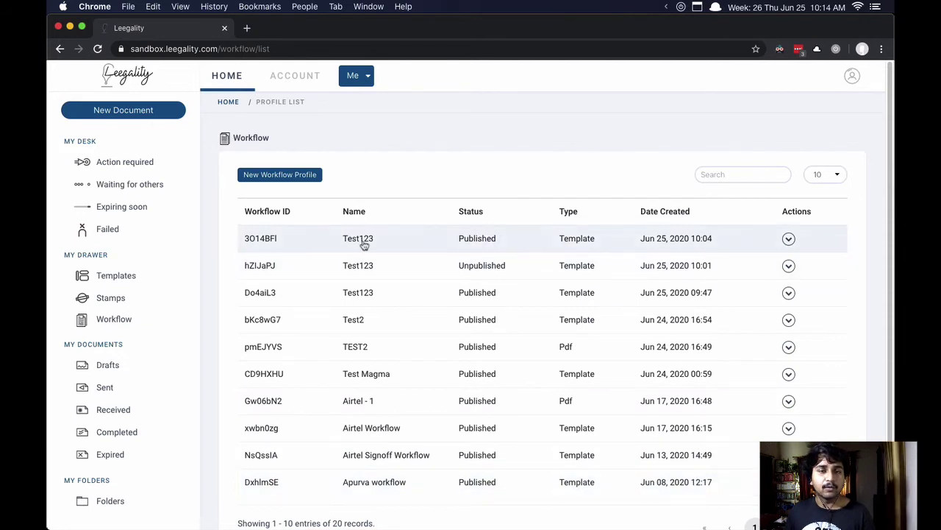
Step: Start a new document from the newest Test123 workflow via Use Dashboard
{"action": "left_click", "coordinate": [788, 240]}
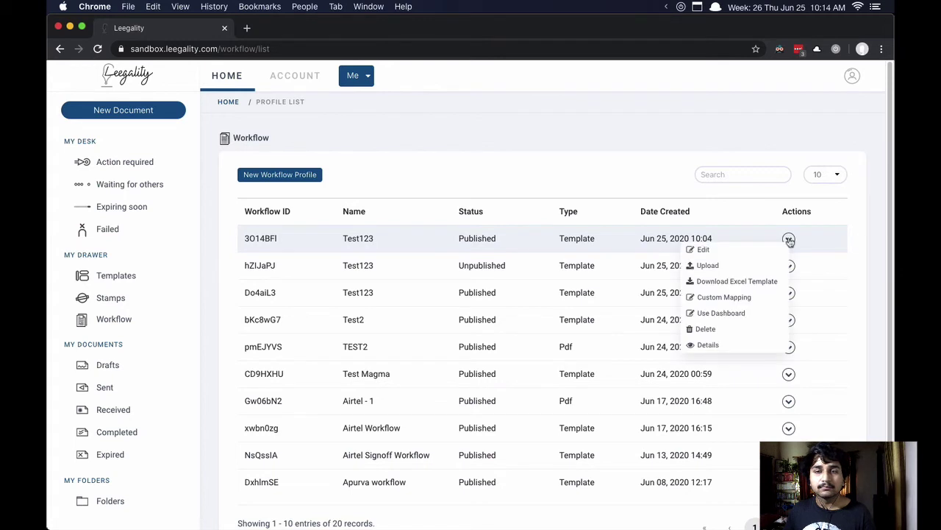
{"action": "left_click", "coordinate": [725, 313]}
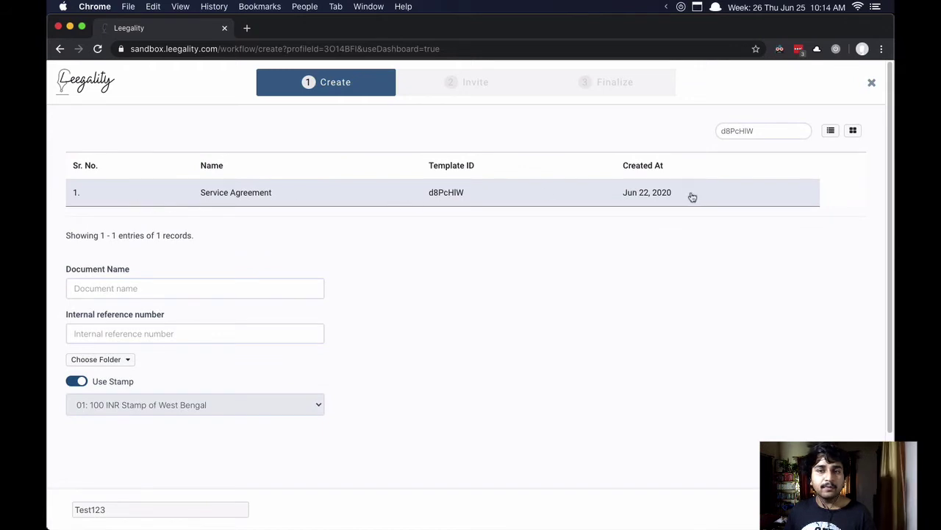
{"action": "left_click_drag", "start_coordinate": [695, 197], "coordinate": [164, 191]}
{"action": "left_click", "coordinate": [171, 196]}
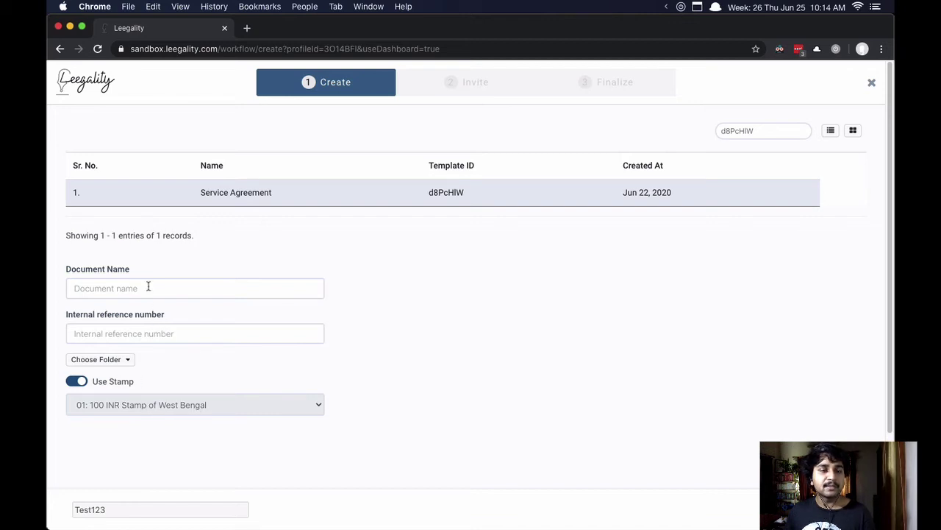
Step: Name the document 2020.06.024_June_service_agreement and fill in the internal reference number
{"action": "left_click", "coordinate": [153, 289]}
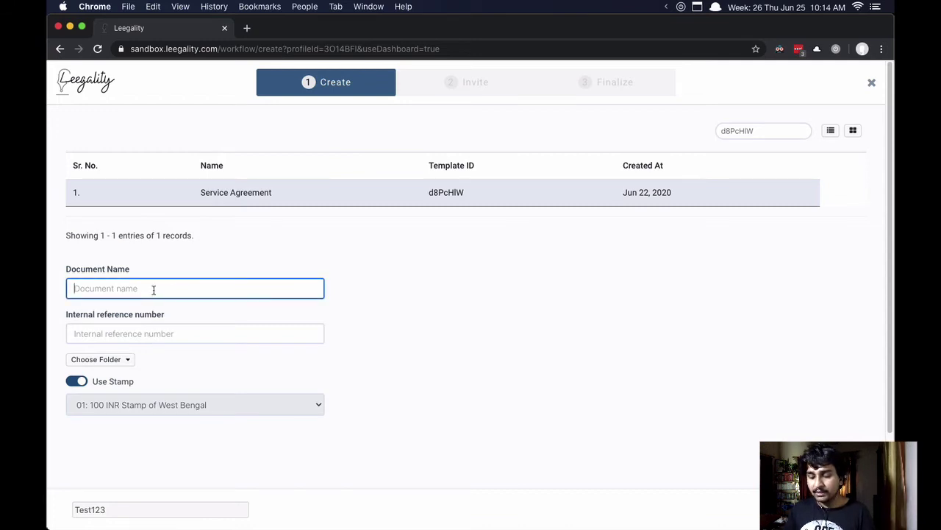
{"action": "type", "text": "2020.06.024_June_service_agreement"}
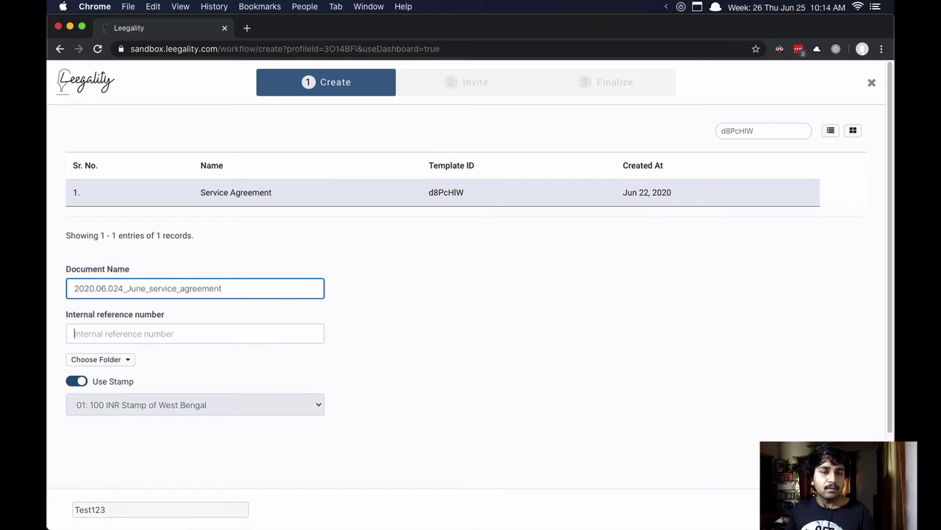
{"action": "left_click", "coordinate": [73, 333]}
{"action": "type", "text": "123456"}
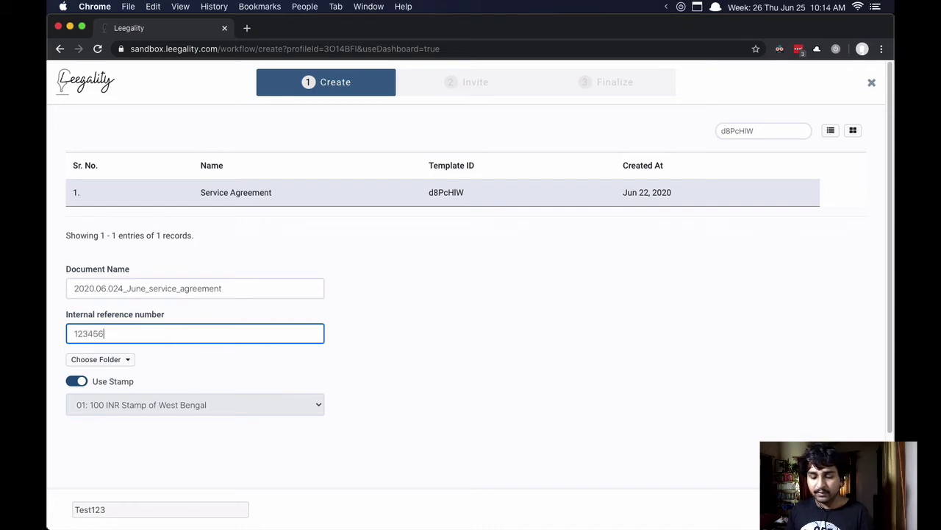
{"action": "left_click", "coordinate": [470, 325]}
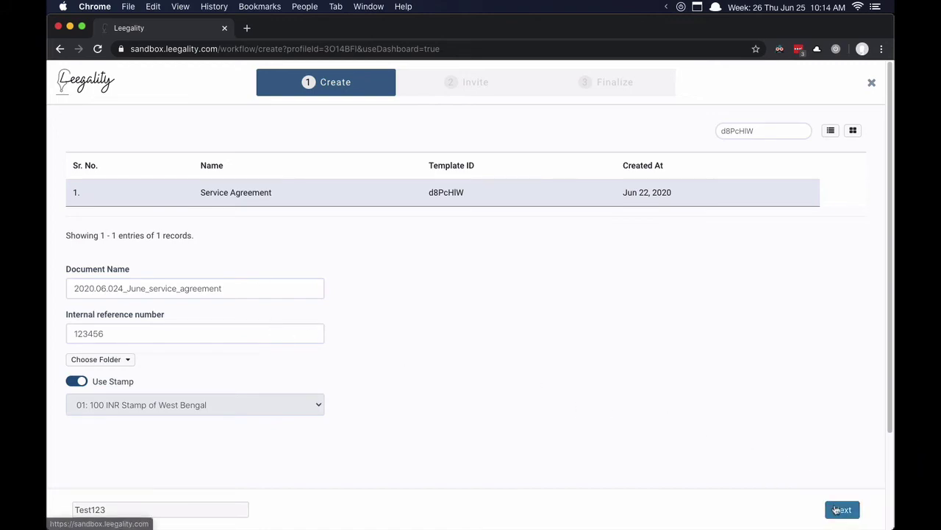
Step: Advance to the Service Agreement's form fields and scroll through them
{"action": "left_click", "coordinate": [838, 509]}
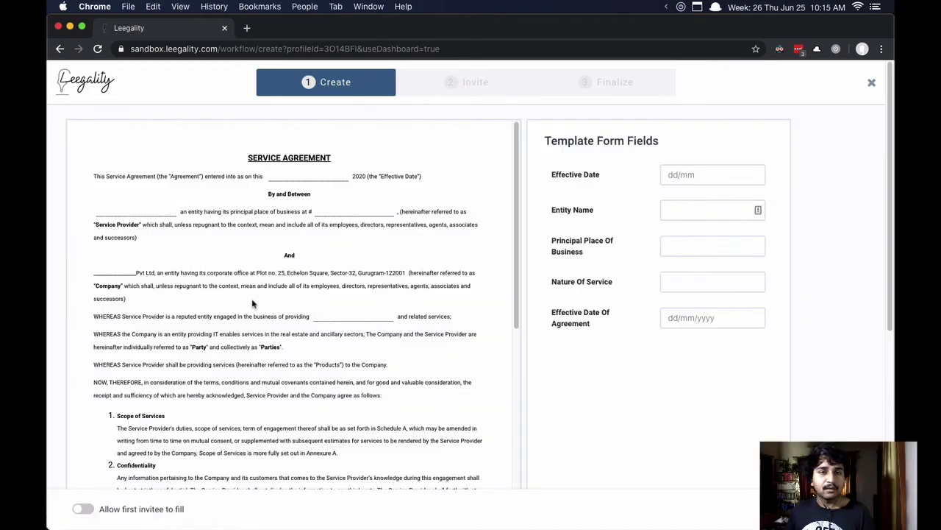
{"action": "scroll", "coordinate": [276, 254], "scroll_direction": "down", "scroll_amount": 20}
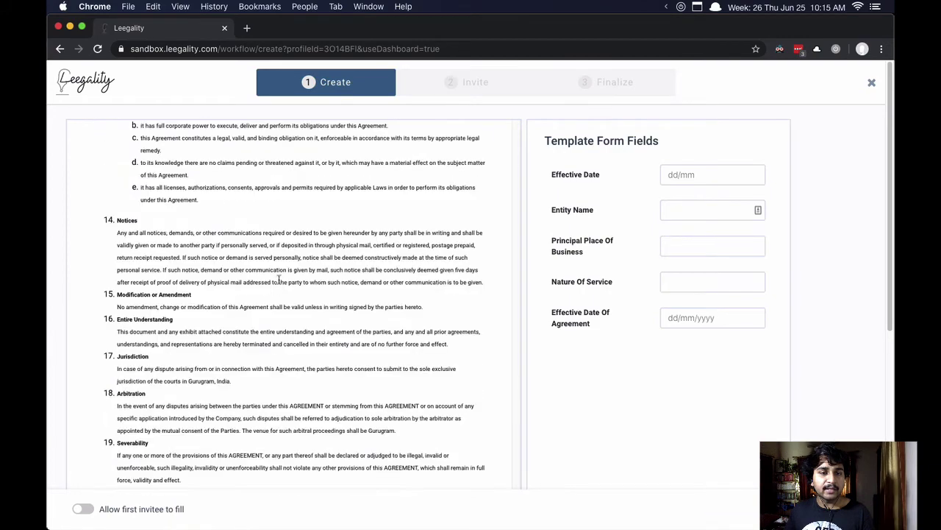
{"action": "scroll", "coordinate": [280, 280], "scroll_direction": "down", "scroll_amount": 10}
{"action": "scroll", "coordinate": [282, 281], "scroll_direction": "up", "scroll_amount": 20}
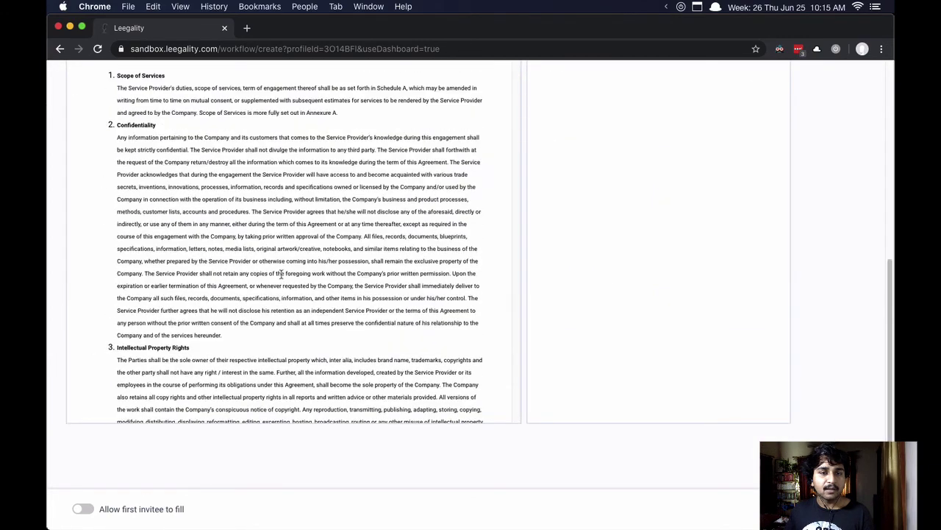
{"action": "scroll", "coordinate": [604, 279], "scroll_direction": "up", "scroll_amount": 5}
Step: Enter 24/06 as the Effective Date, fill Entity Name, and proceed to signer invitations
{"action": "left_click", "coordinate": [715, 175]}
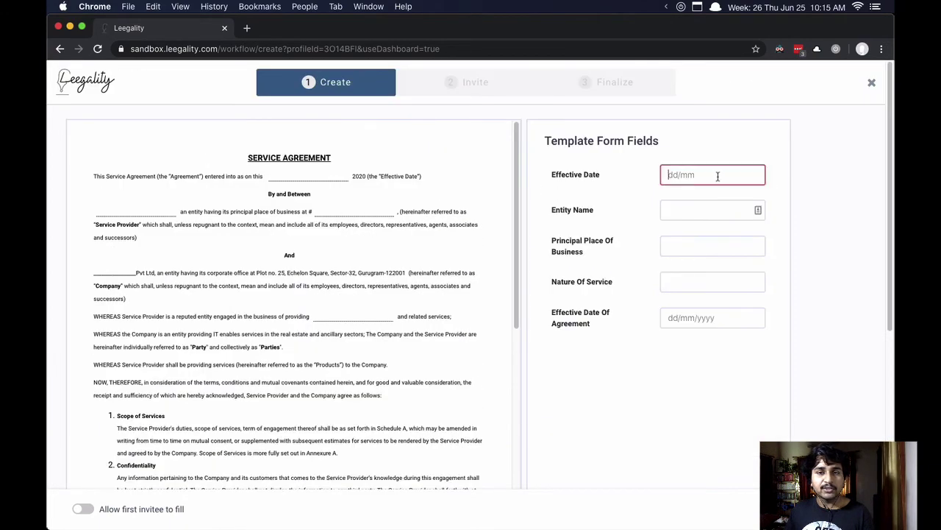
{"action": "type", "text": "24/0"}
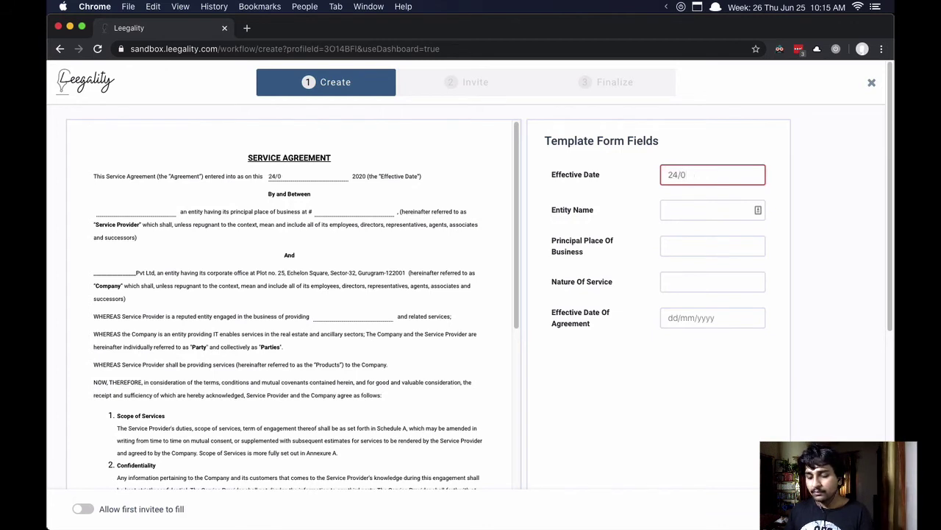
{"action": "type", "text": "6"}
{"action": "left_click", "coordinate": [706, 208]}
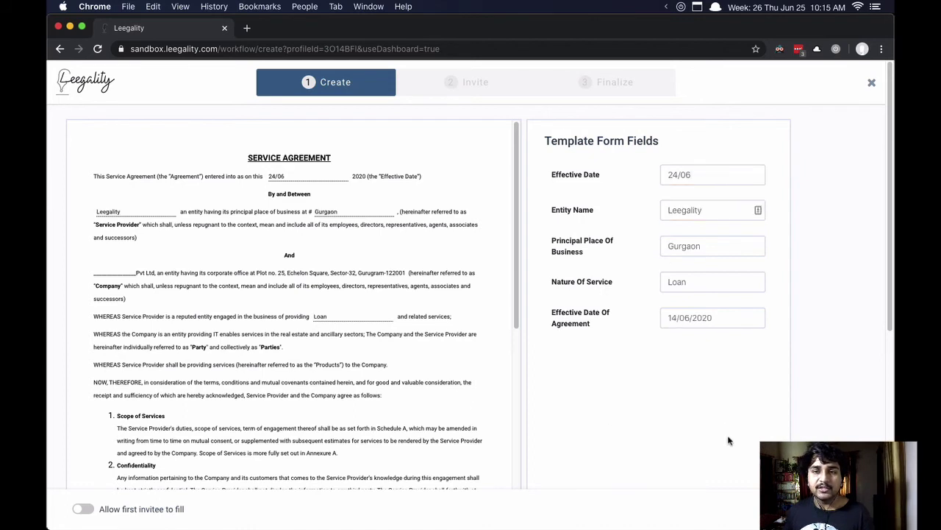
{"action": "left_click", "coordinate": [761, 441]}
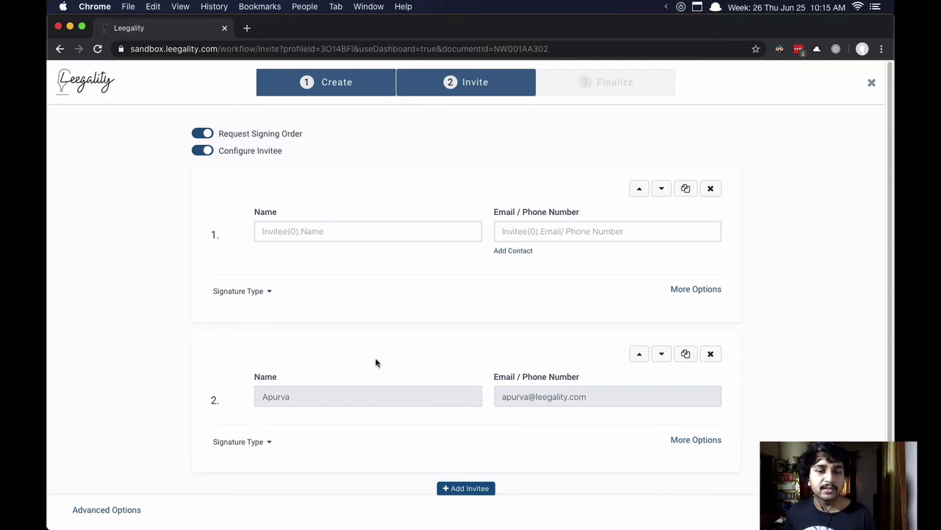
Step: Enter the first signer's name and e-mail address
{"action": "left_click", "coordinate": [306, 233]}
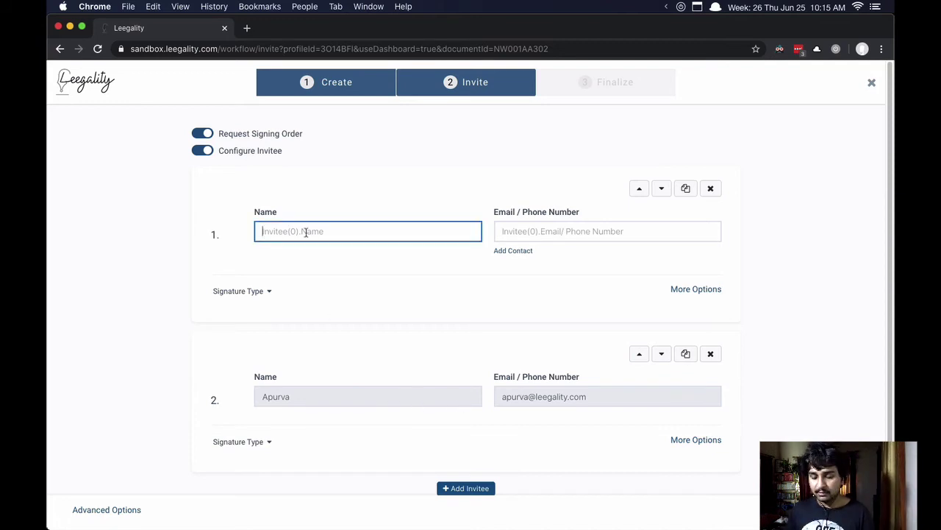
{"action": "type", "text": "A"}
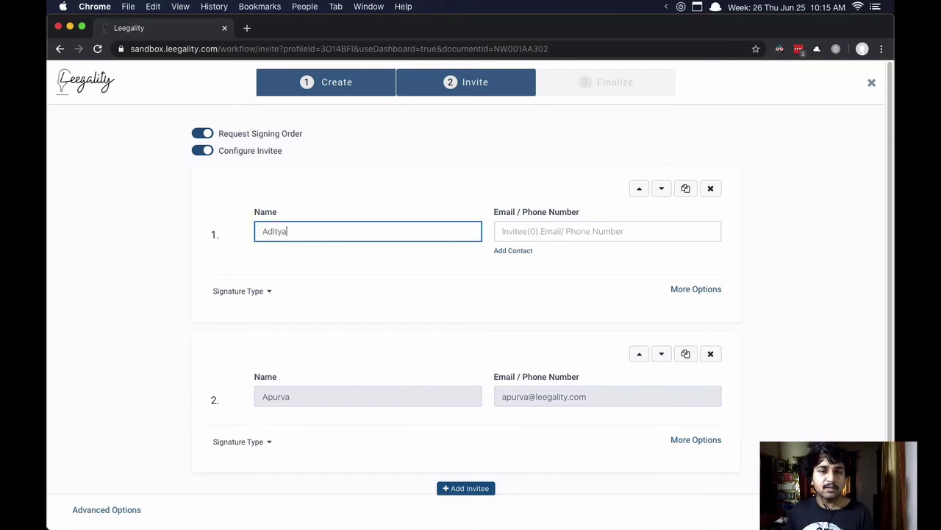
{"action": "type", "text": "ditya"}
{"action": "left_click", "coordinate": [502, 231]}
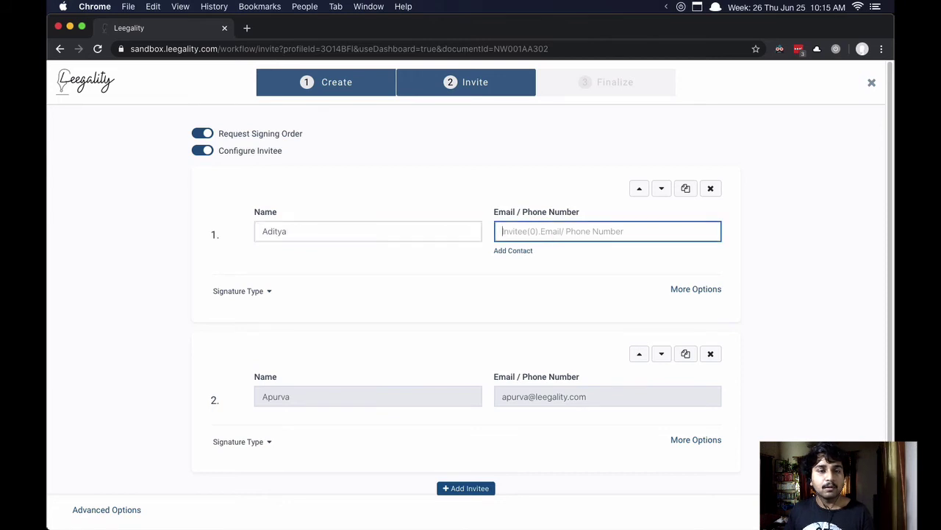
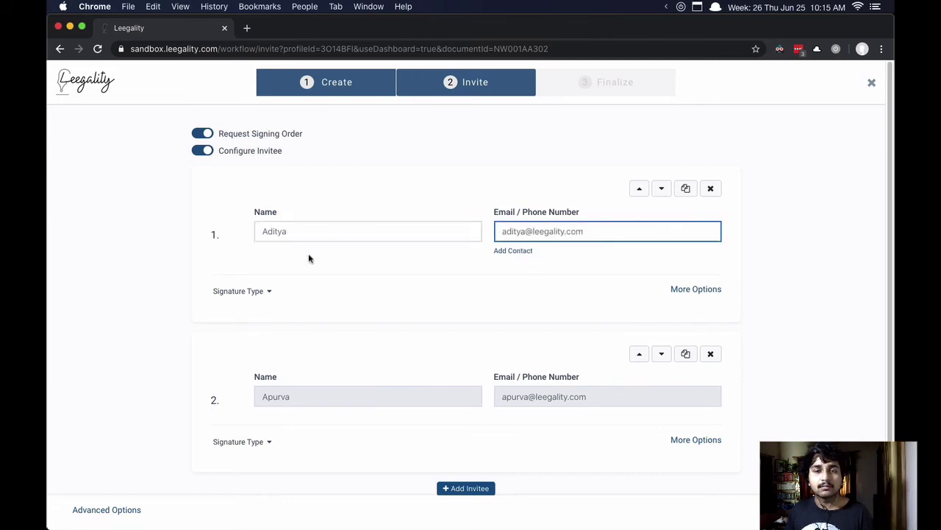
{"action": "left_click", "coordinate": [278, 306]}
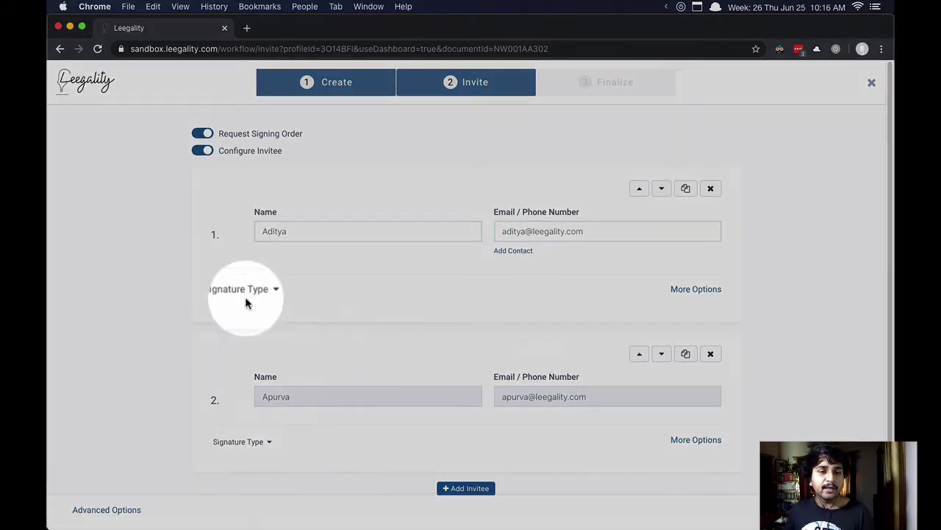
Step: Review the first invitee's extra signing options and both invitees' signature types
{"action": "left_click", "coordinate": [245, 298]}
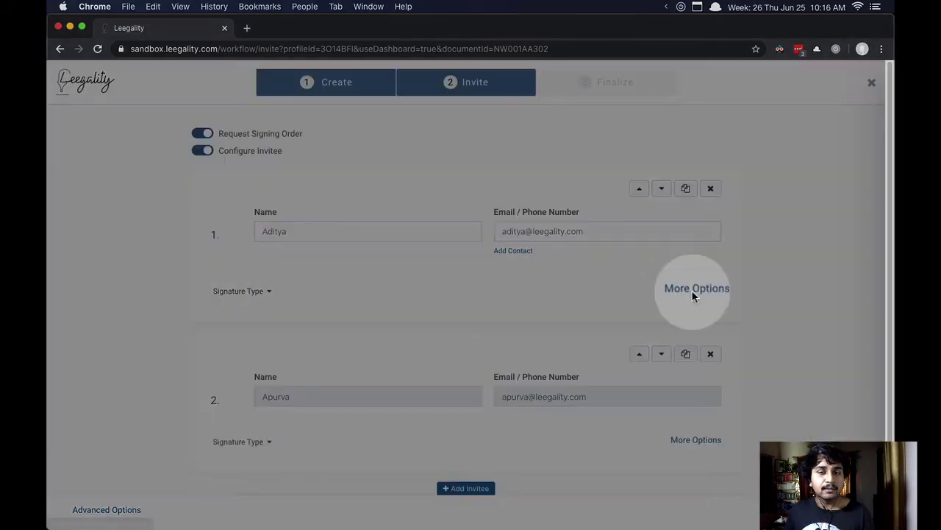
{"action": "left_click", "coordinate": [693, 290]}
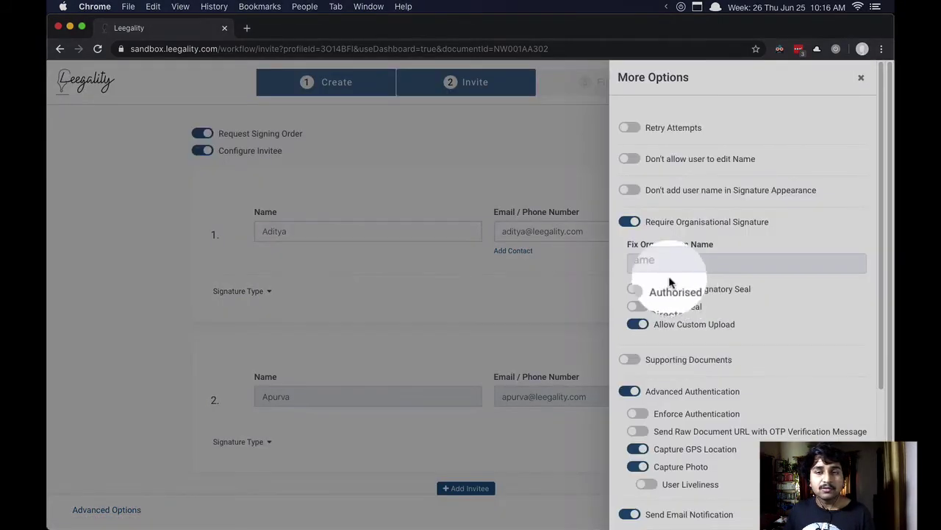
{"action": "left_click", "coordinate": [861, 78]}
{"action": "left_click", "coordinate": [238, 294]}
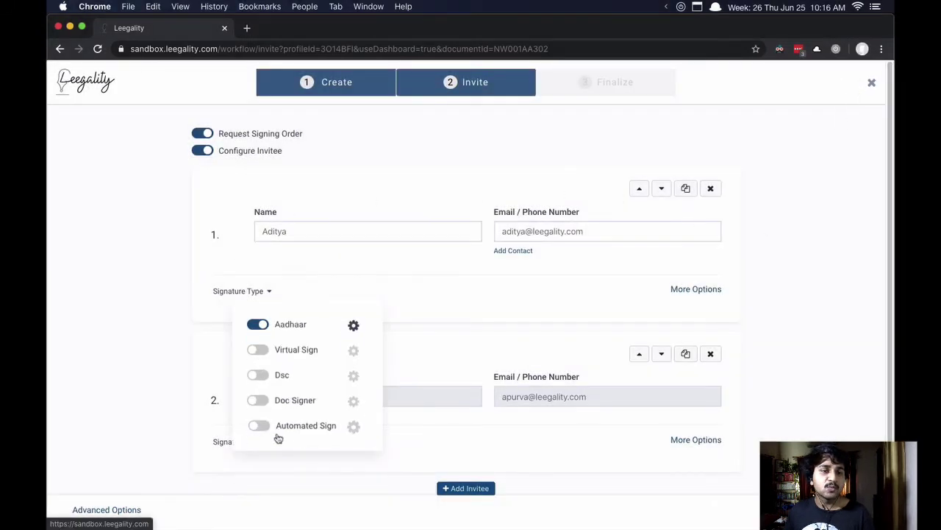
{"action": "left_click", "coordinate": [235, 443]}
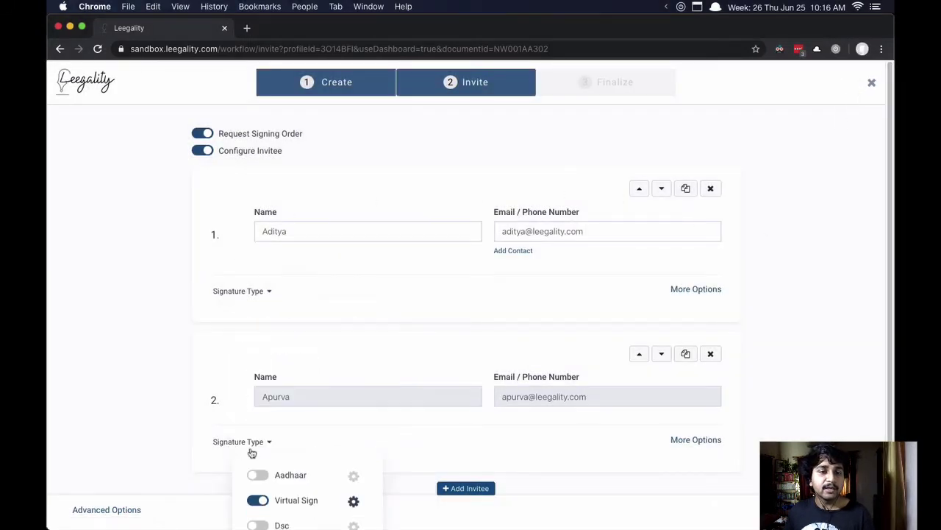
{"action": "mouse_move", "coordinate": [260, 446]}
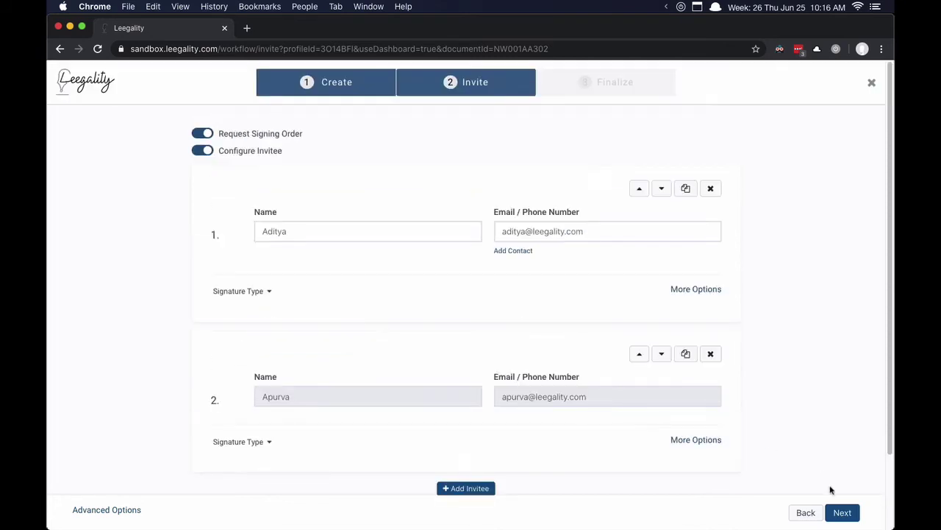
Step: Advance to Finalize and scroll through the Service Agreement preview pages
{"action": "left_click", "coordinate": [843, 514]}
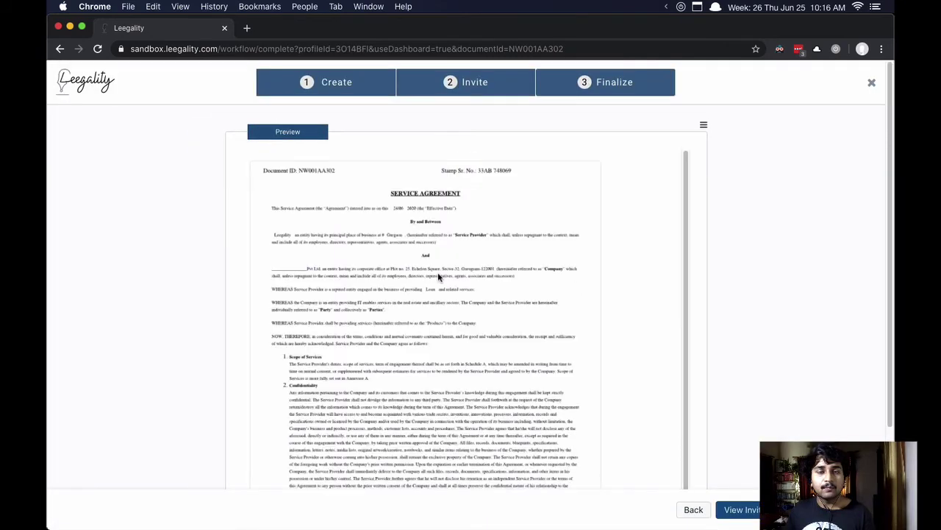
{"action": "scroll", "coordinate": [438, 278], "scroll_direction": "down", "scroll_amount": 4}
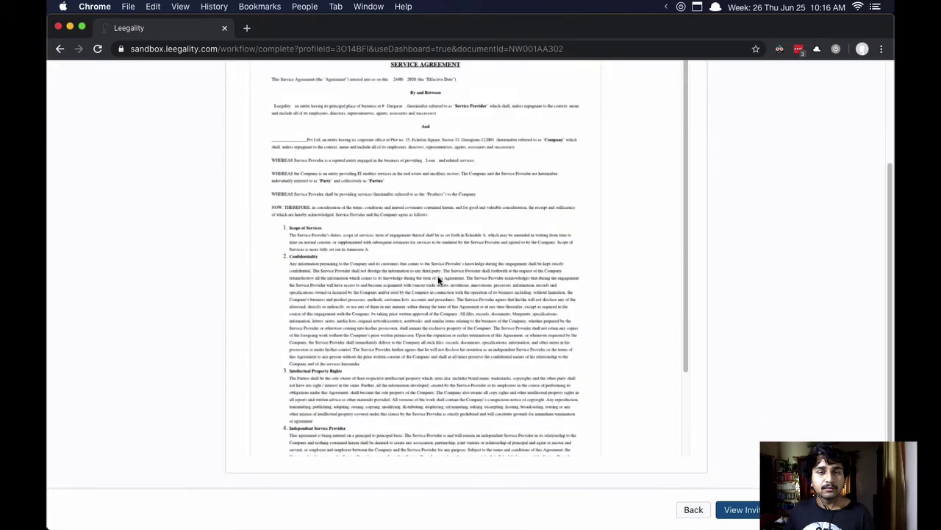
{"action": "scroll", "coordinate": [439, 280], "scroll_direction": "up", "scroll_amount": 10}
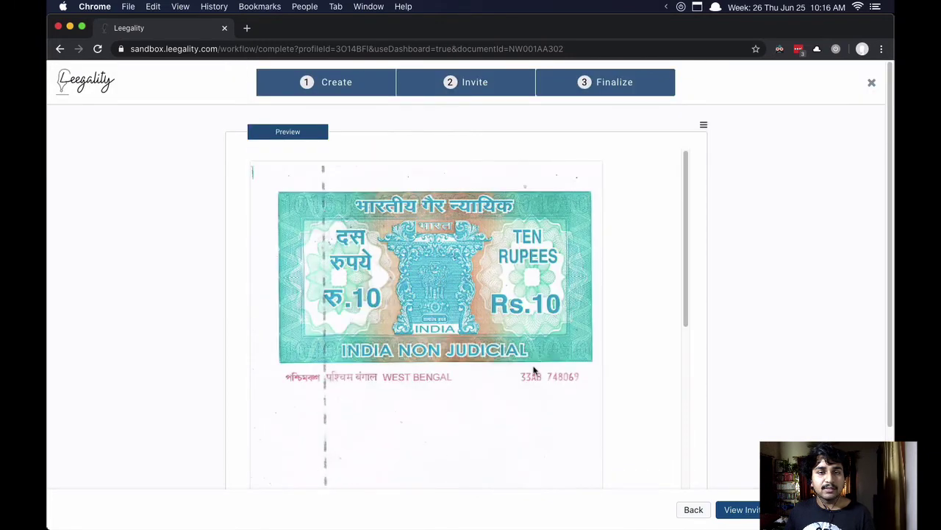
{"action": "scroll", "coordinate": [533, 368], "scroll_direction": "down", "scroll_amount": 10}
{"action": "scroll", "coordinate": [530, 361], "scroll_direction": "down", "scroll_amount": 5}
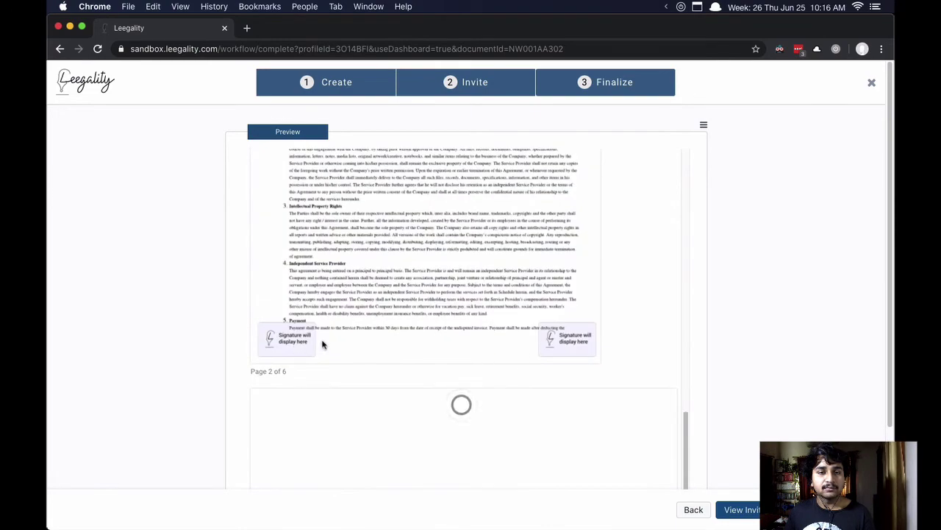
{"action": "scroll", "coordinate": [427, 357], "scroll_direction": "up", "scroll_amount": 5}
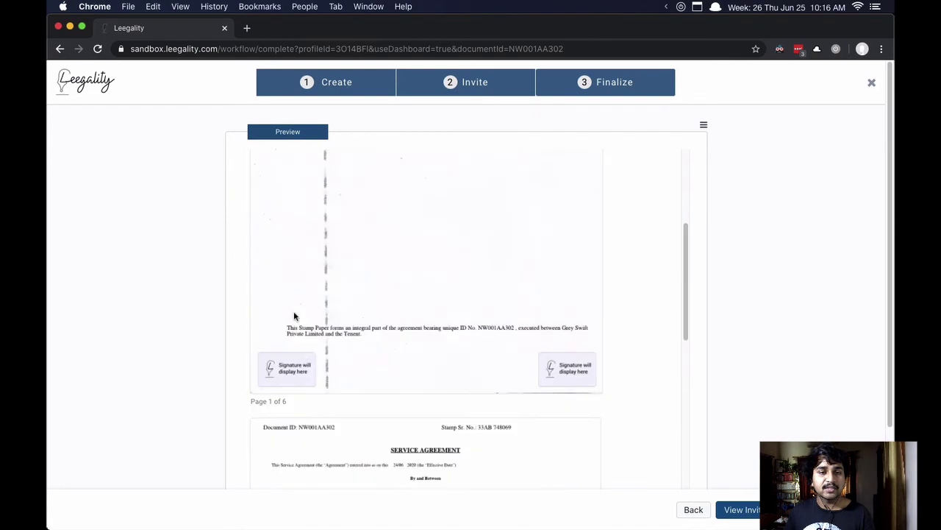
{"action": "scroll", "coordinate": [428, 356], "scroll_direction": "down", "scroll_amount": 15}
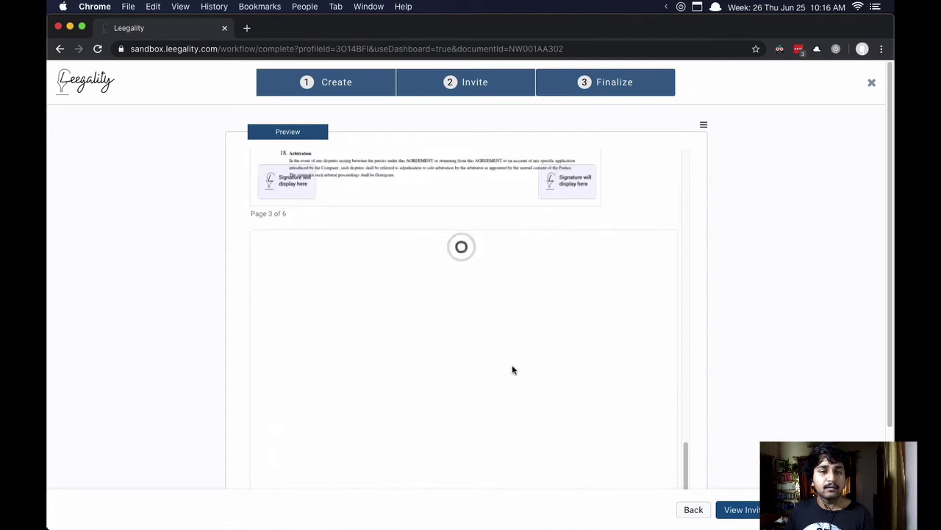
{"action": "scroll", "coordinate": [551, 399], "scroll_direction": "down", "scroll_amount": 1}
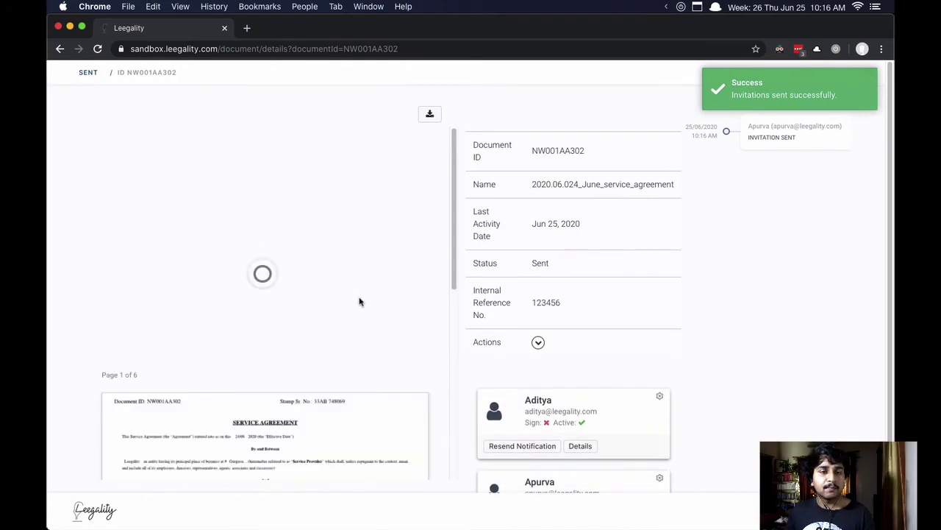
Step: Scroll through the sent agreement's document preview on its details page
{"action": "scroll", "coordinate": [360, 302], "scroll_direction": "down", "scroll_amount": 5}
{"action": "scroll", "coordinate": [359, 307], "scroll_direction": "down", "scroll_amount": 3}
{"action": "scroll", "coordinate": [360, 307], "scroll_direction": "up", "scroll_amount": 10}
{"action": "scroll", "coordinate": [359, 308], "scroll_direction": "down", "scroll_amount": 20}
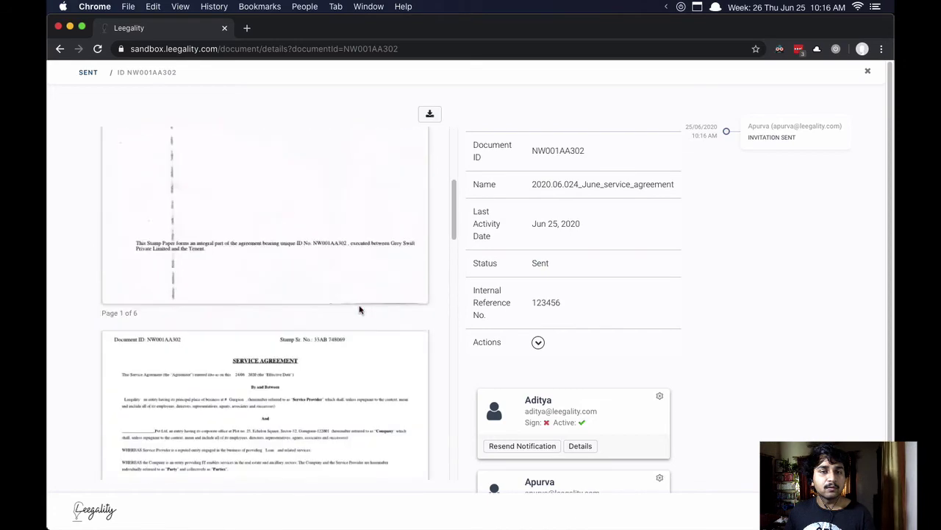
{"action": "scroll", "coordinate": [366, 306], "scroll_direction": "down", "scroll_amount": 5}
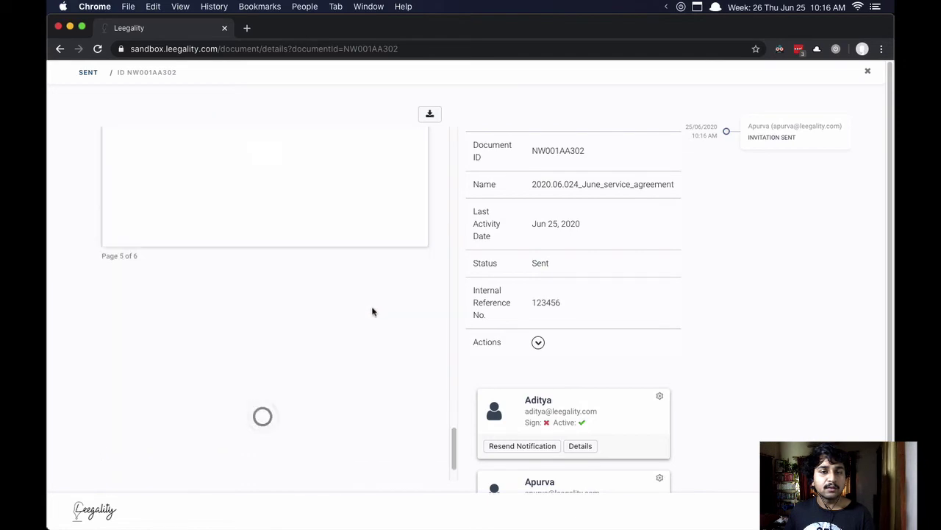
{"action": "scroll", "coordinate": [621, 329], "scroll_direction": "down", "scroll_amount": 3}
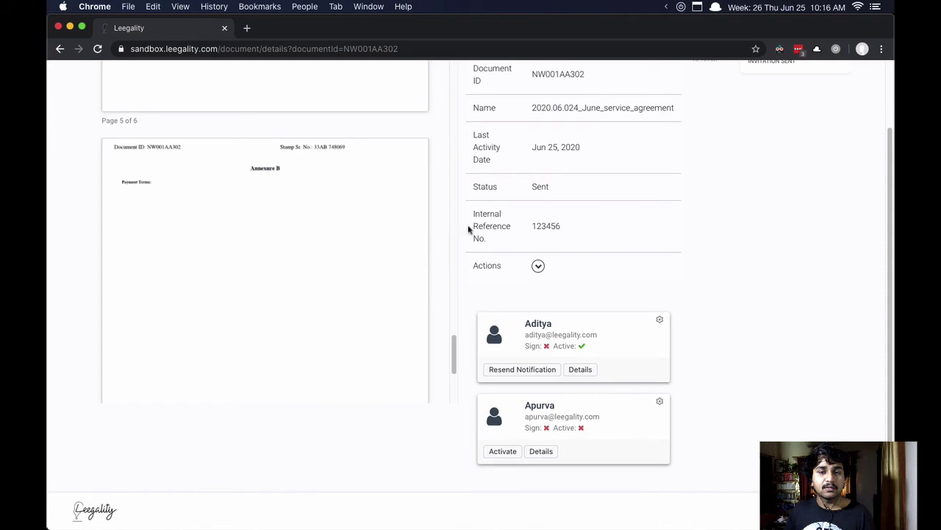
{"action": "scroll", "coordinate": [442, 235], "scroll_direction": "up", "scroll_amount": 3}
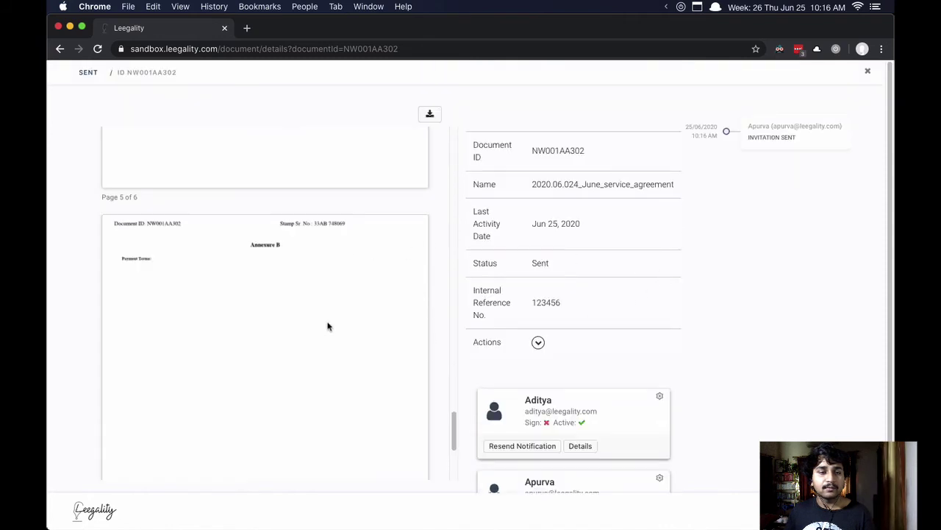
{"action": "scroll", "coordinate": [327, 324], "scroll_direction": "up", "scroll_amount": 20}
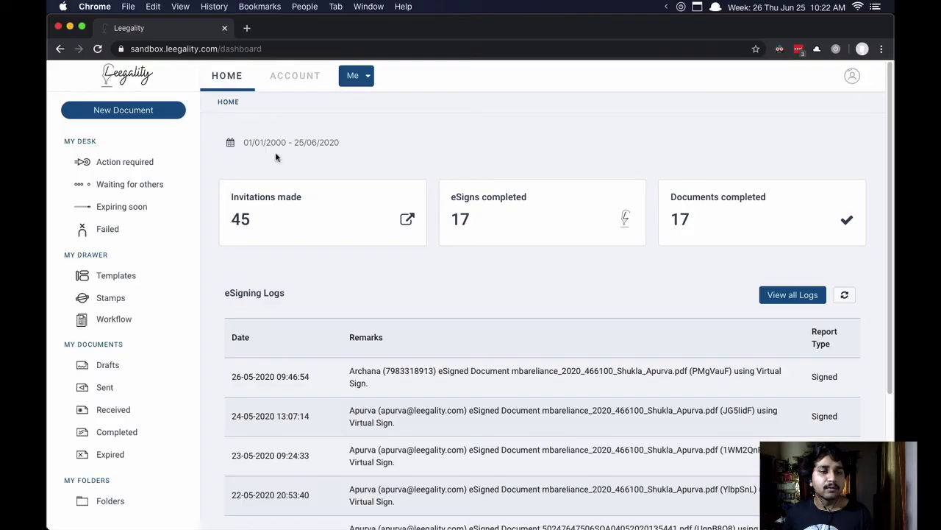
Step: Download the Test123 workflow's Excel template, saving it as Test123-template.xlsx
{"action": "left_click", "coordinate": [119, 322]}
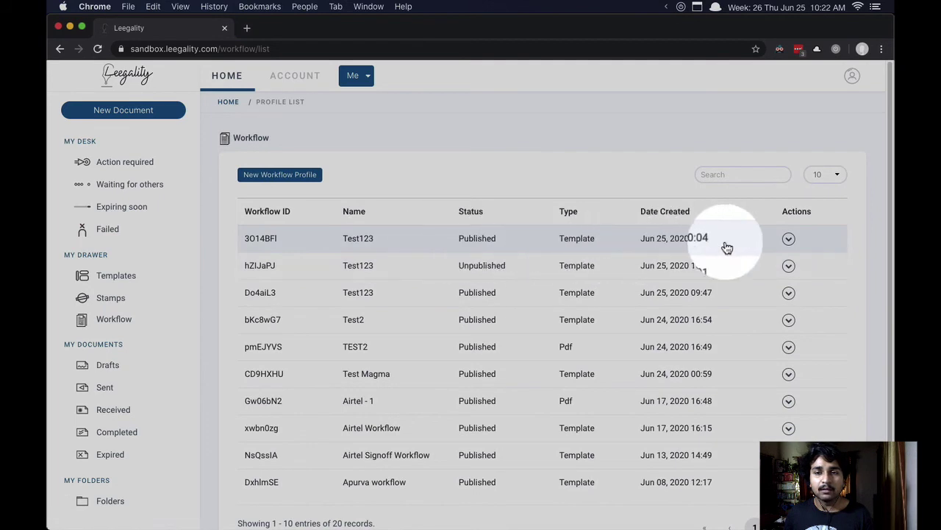
{"action": "left_click", "coordinate": [789, 239]}
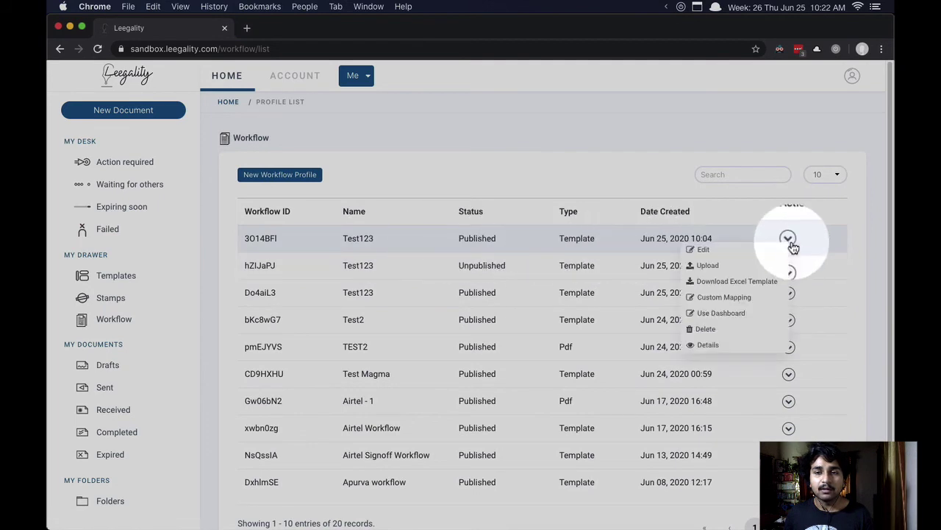
{"action": "left_click", "coordinate": [766, 281]}
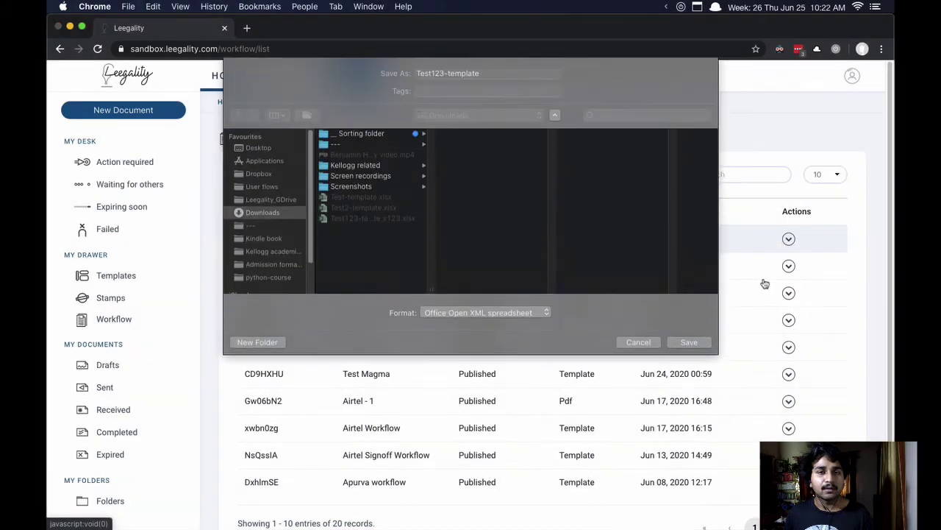
{"action": "left_click", "coordinate": [511, 72]}
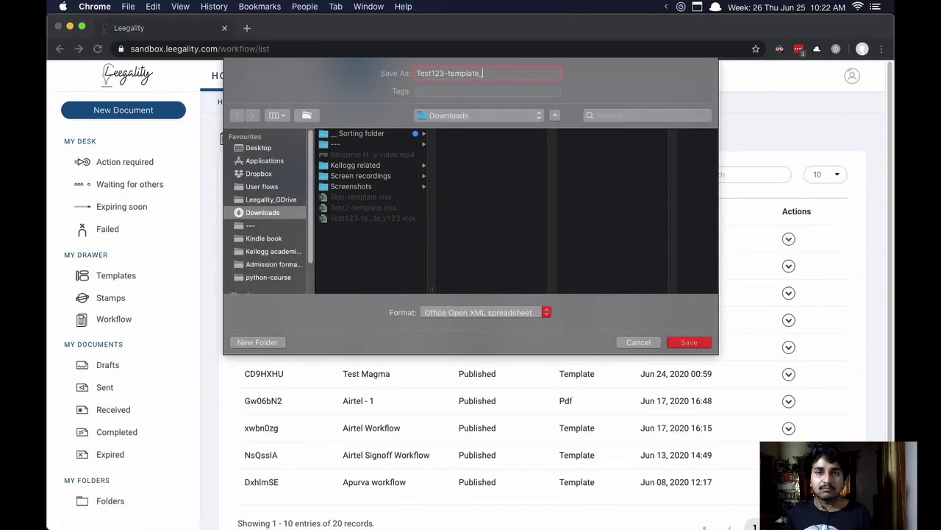
{"action": "key", "text": "Return"}
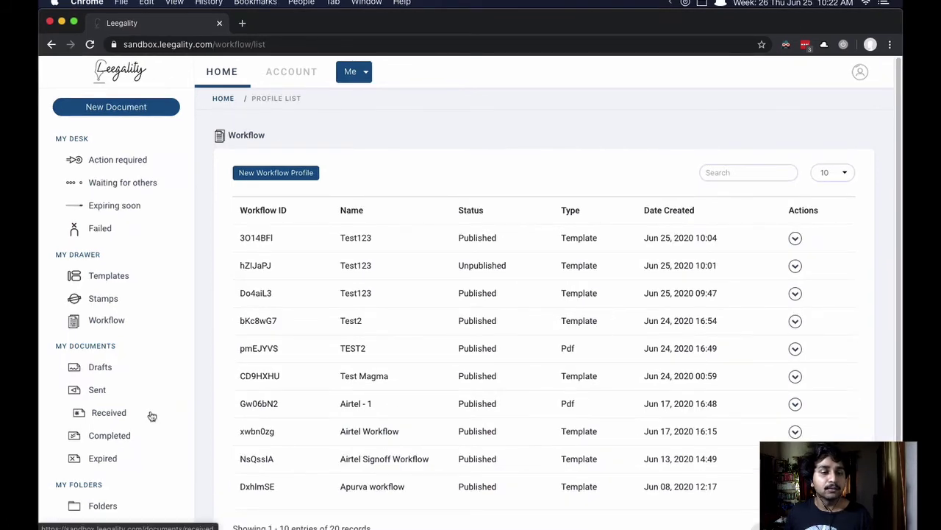
Step: Review the Document Name, IRN, effective date and entity name columns in the Excel sheet
{"action": "left_click", "coordinate": [46, 441]}
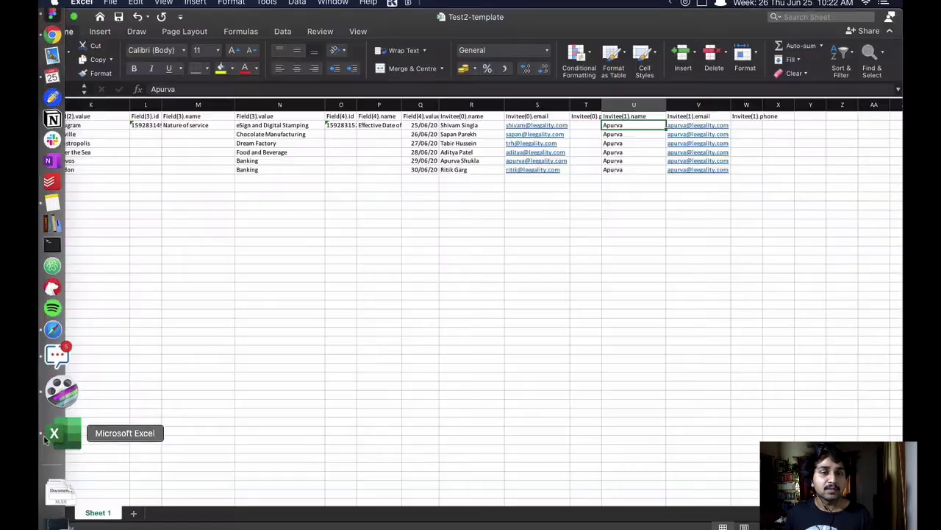
{"action": "left_click", "coordinate": [321, 299]}
{"action": "scroll", "coordinate": [322, 298], "scroll_direction": "left", "scroll_amount": 10}
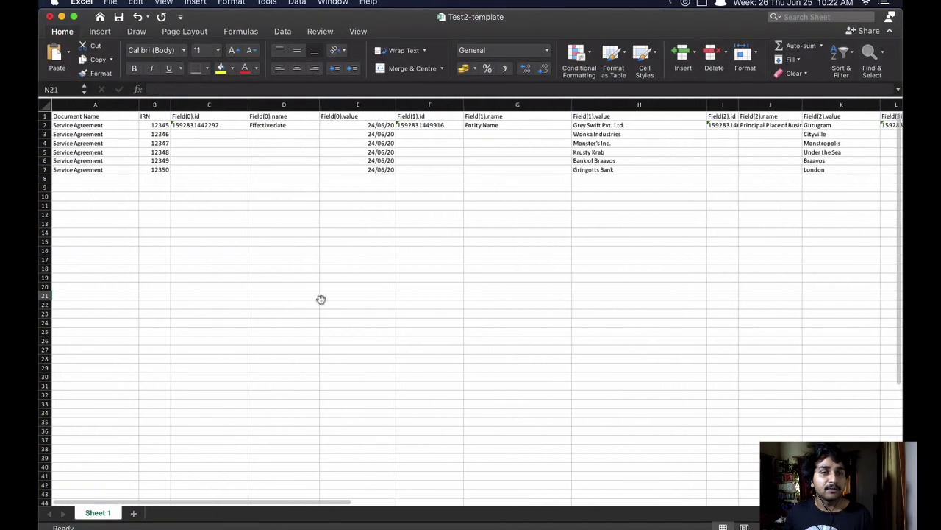
{"action": "left_click_drag", "start_coordinate": [103, 134], "coordinate": [110, 160]}
{"action": "left_click_drag", "start_coordinate": [156, 125], "coordinate": [159, 170]}
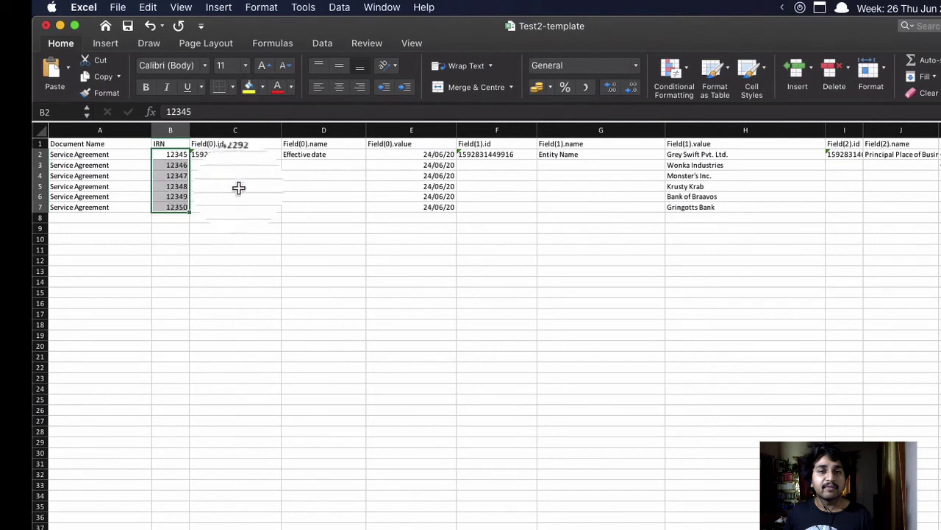
{"action": "left_click", "coordinate": [317, 154]}
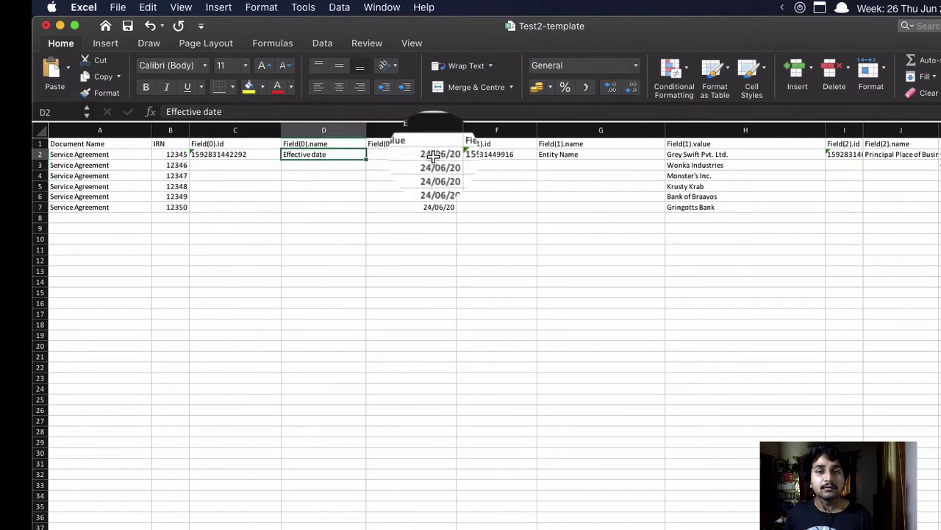
{"action": "left_click_drag", "start_coordinate": [412, 154], "coordinate": [439, 203]}
{"action": "left_click", "coordinate": [691, 155]}
{"action": "left_click_drag", "start_coordinate": [695, 164], "coordinate": [723, 216]}
{"action": "left_click", "coordinate": [725, 266]}
Step: Inspect the invitee names in row 2, declining to overwrite existing invitee data
{"action": "scroll", "coordinate": [725, 266], "scroll_direction": "right", "scroll_amount": 10}
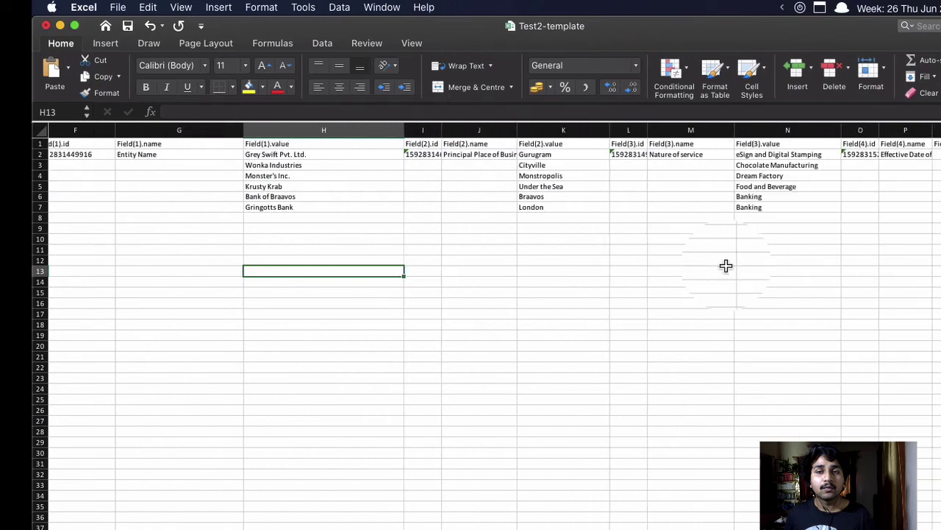
{"action": "scroll", "coordinate": [725, 266], "scroll_direction": "right", "scroll_amount": 4}
{"action": "left_click", "coordinate": [577, 227]}
{"action": "left_click", "coordinate": [517, 156]}
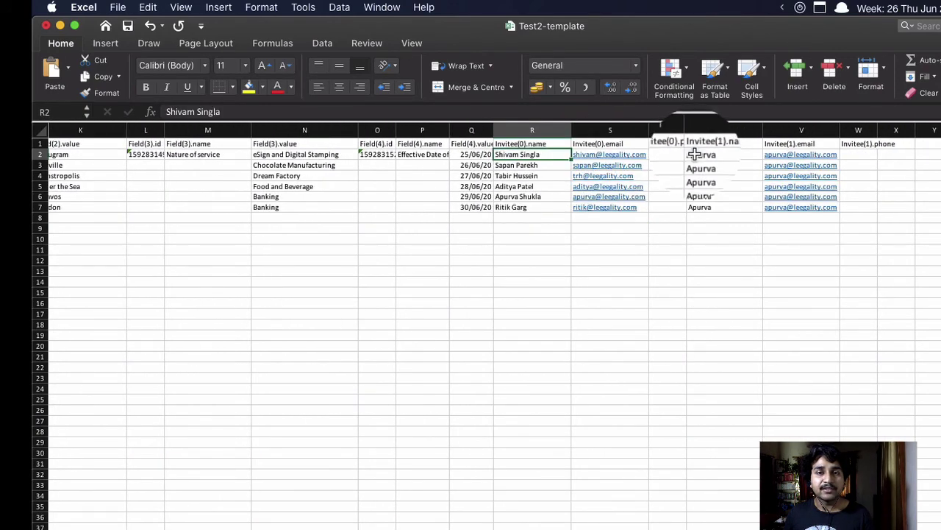
{"action": "left_click_drag", "start_coordinate": [520, 144], "coordinate": [718, 154]}
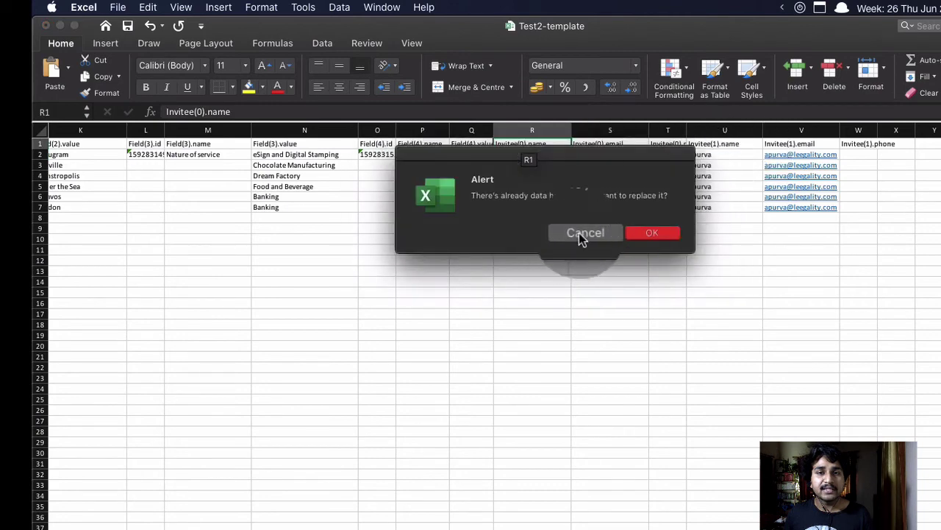
{"action": "left_click", "coordinate": [577, 237]}
{"action": "left_click", "coordinate": [702, 154]}
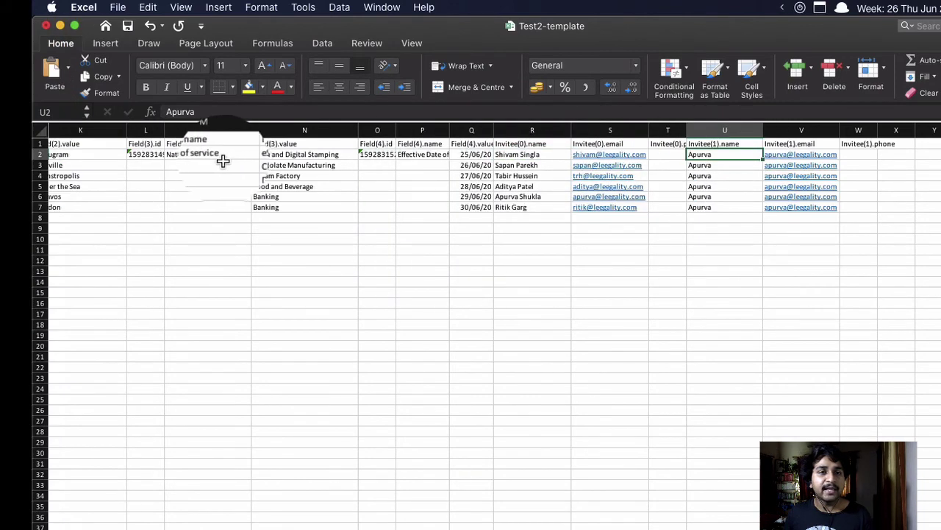
Step: Select rows 2 through 5 in turn and check the last row's second invitee
{"action": "left_click", "coordinate": [125, 154]}
{"action": "key", "text": "shift+space"}
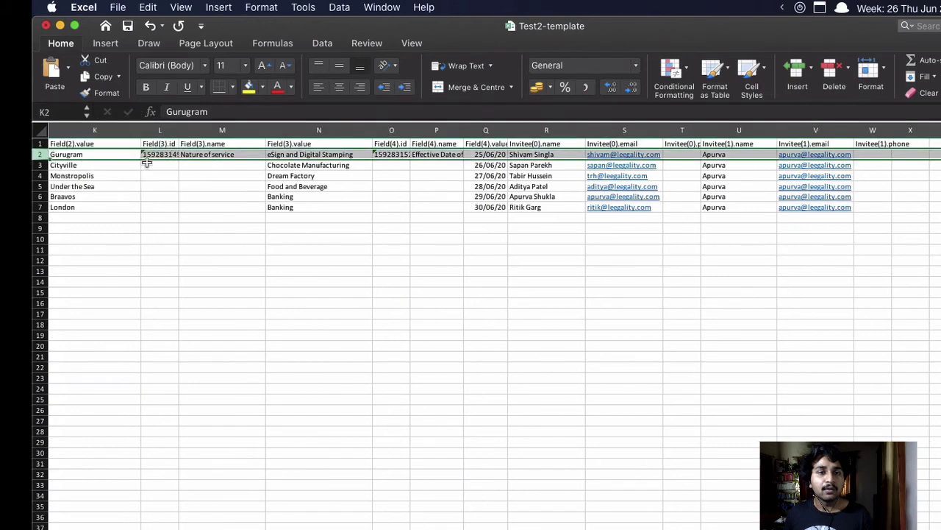
{"action": "left_click", "coordinate": [150, 167]}
{"action": "key", "text": "shift+space"}
{"action": "left_click", "coordinate": [172, 176]}
{"action": "key", "text": "shift+space"}
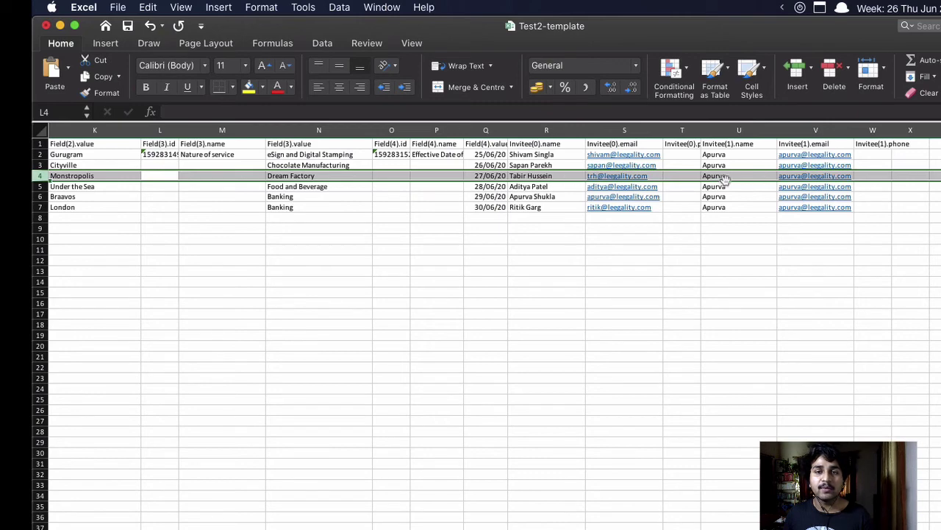
{"action": "left_click", "coordinate": [529, 186]}
{"action": "key", "text": "shift+space"}
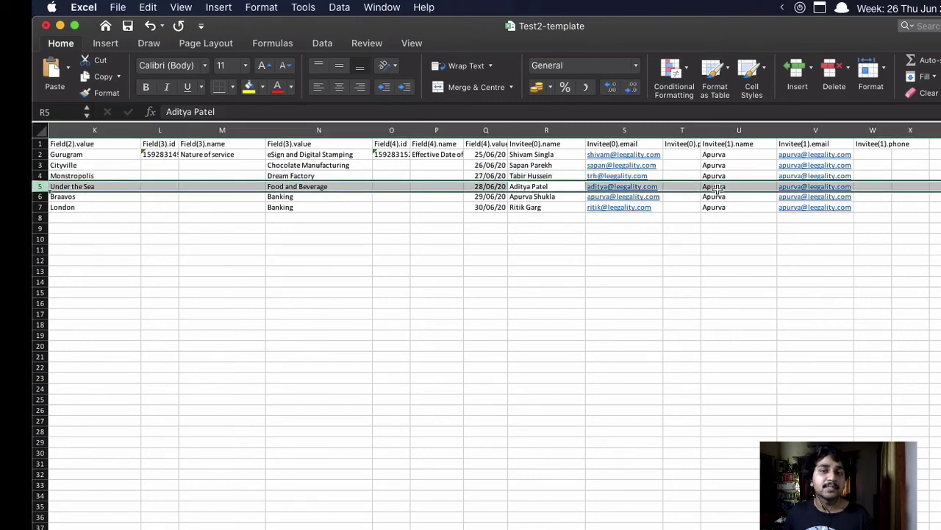
{"action": "left_click", "coordinate": [725, 208]}
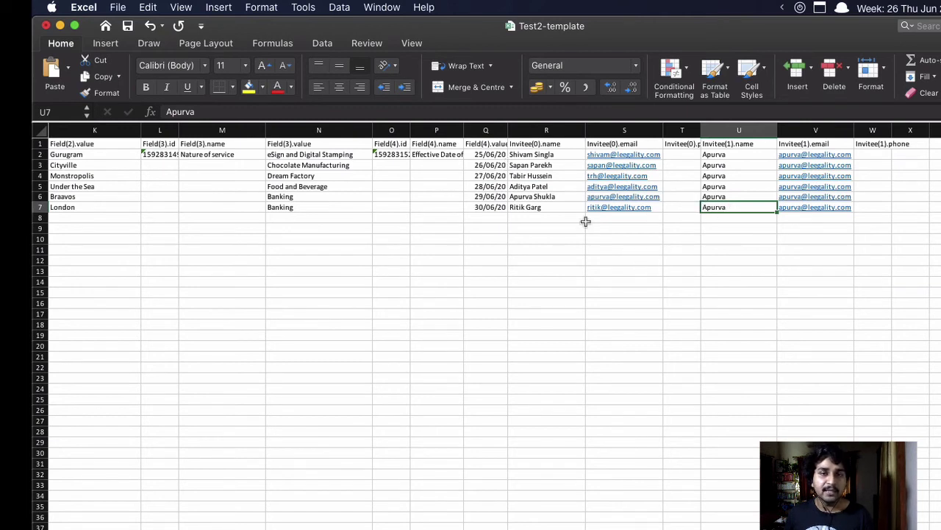
{"action": "left_click", "coordinate": [520, 158]}
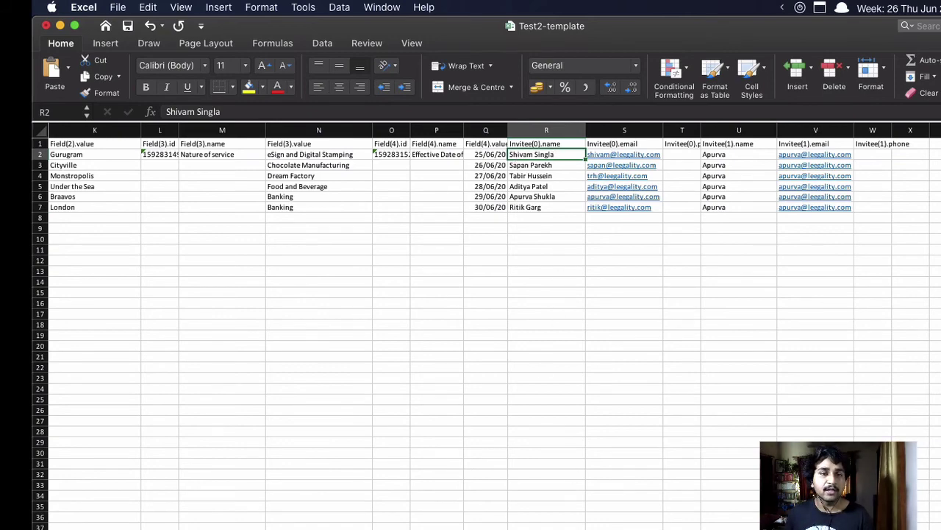
Step: Minimise the Excel workbook and bring the Leegality browser window forward
{"action": "scroll", "coordinate": [561, 412], "scroll_direction": "down", "scroll_amount": 5}
{"action": "scroll", "coordinate": [561, 412], "scroll_direction": "up", "scroll_amount": 5}
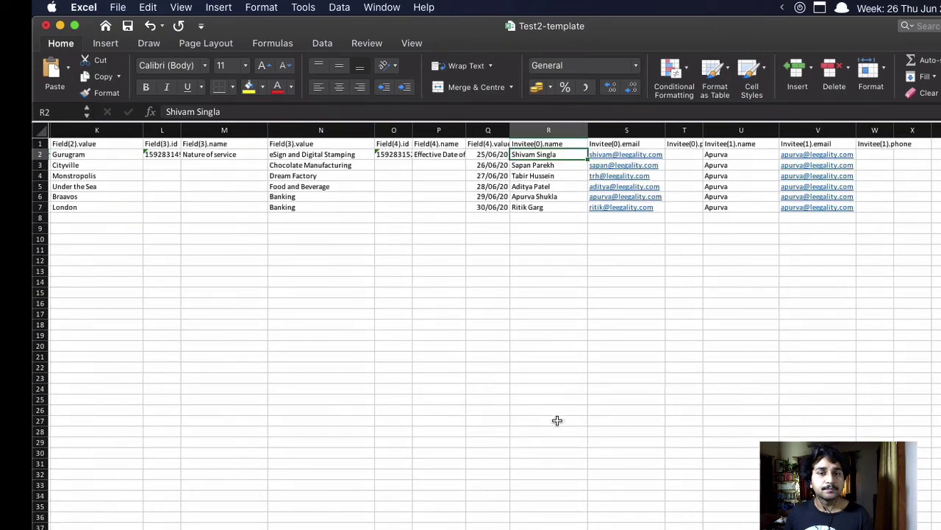
{"action": "scroll", "coordinate": [557, 420], "scroll_direction": "left", "scroll_amount": 10}
{"action": "scroll", "coordinate": [556, 380], "scroll_direction": "right", "scroll_amount": 7}
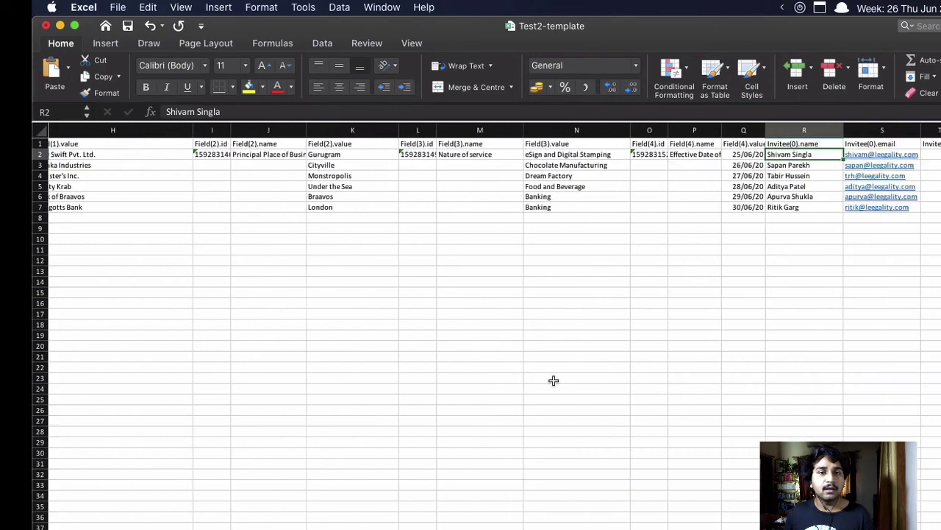
{"action": "left_click", "coordinate": [59, 25]}
{"action": "left_click", "coordinate": [342, 152]}
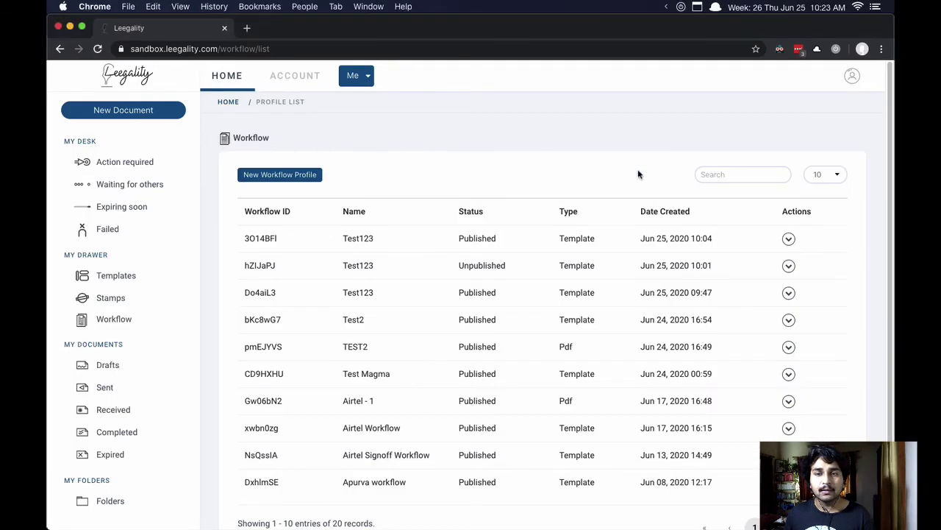
Step: Upload Test2-template.xlsx from Downloads to the newest Test123 workflow
{"action": "left_click", "coordinate": [789, 239]}
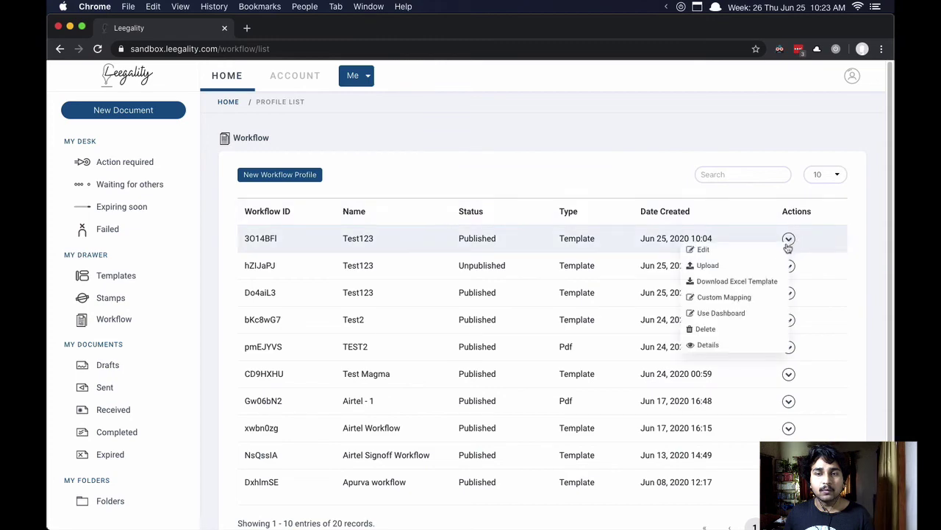
{"action": "left_click", "coordinate": [771, 265]}
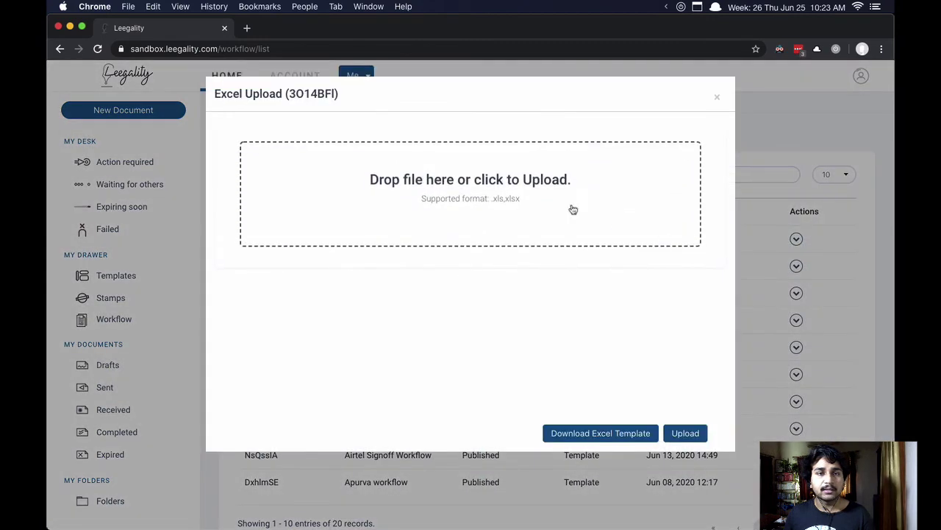
{"action": "left_click", "coordinate": [501, 187]}
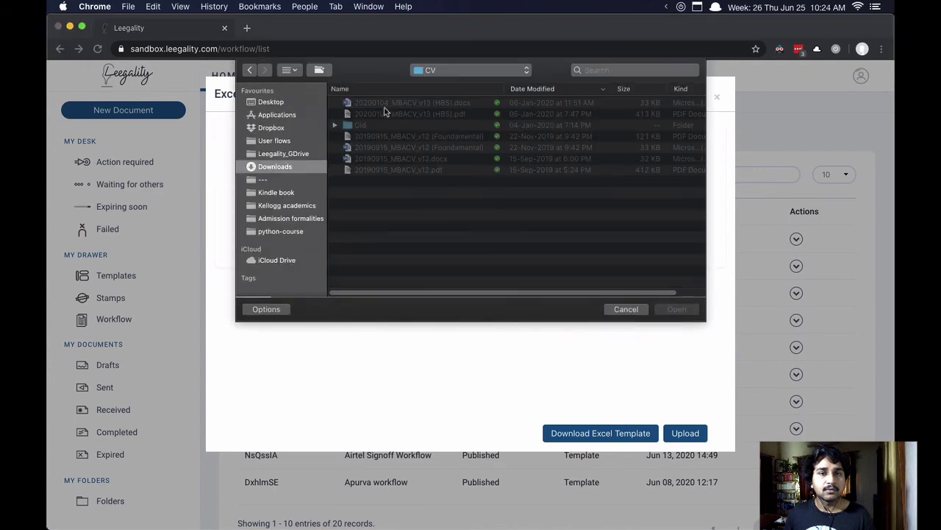
{"action": "left_click", "coordinate": [305, 165]}
{"action": "left_click", "coordinate": [415, 105]}
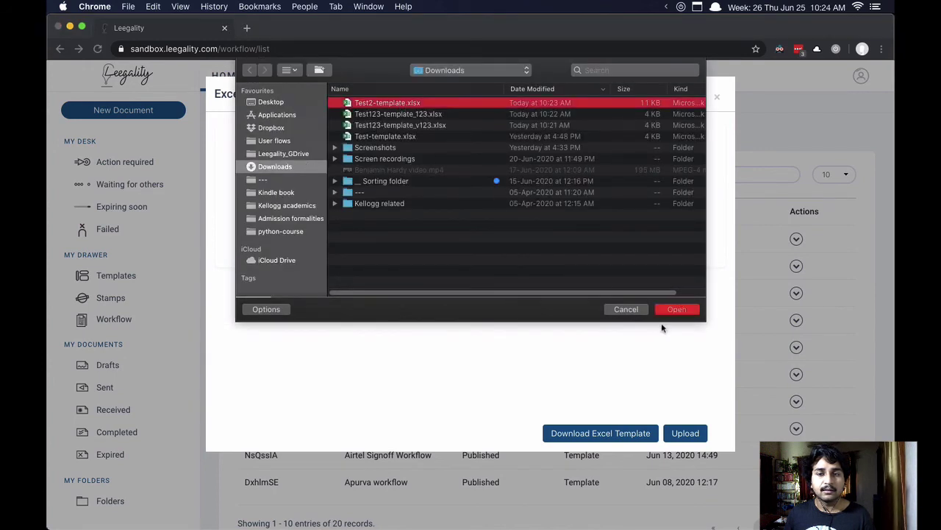
{"action": "left_click", "coordinate": [677, 309]}
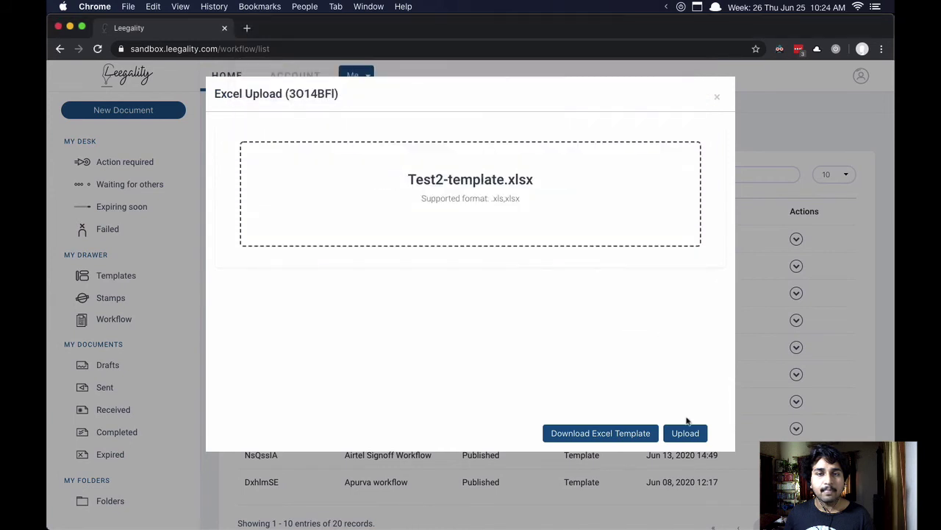
{"action": "left_click", "coordinate": [686, 434]}
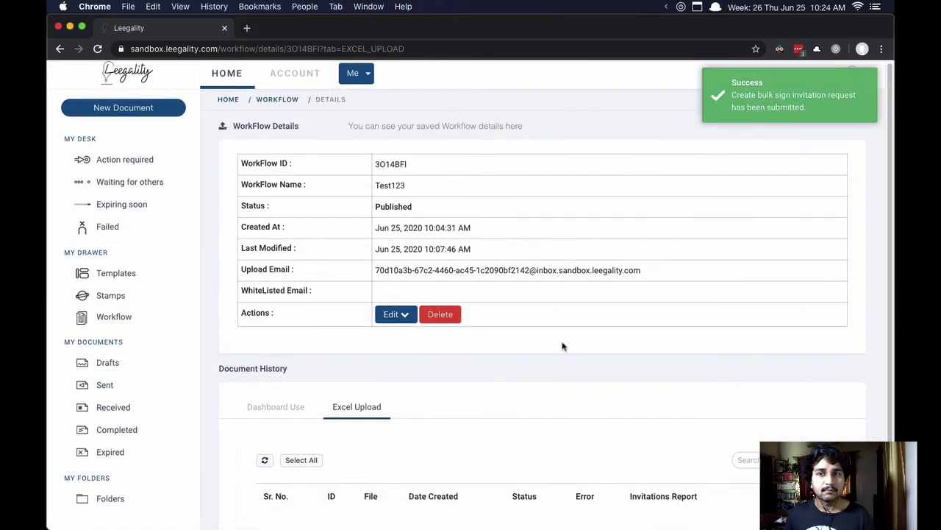
Step: Refresh the Excel Upload table to confirm the upload is listed as Completed
{"action": "scroll", "coordinate": [559, 343], "scroll_direction": "down", "scroll_amount": 3}
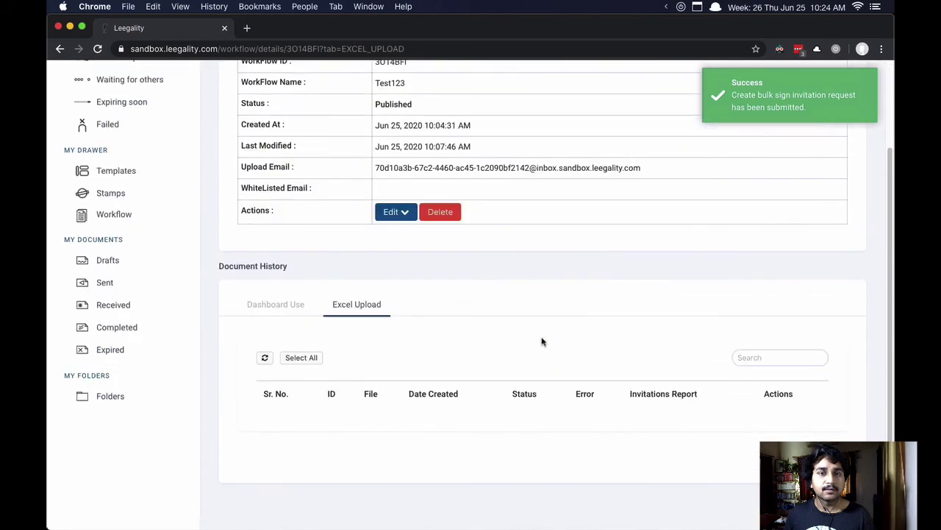
{"action": "scroll", "coordinate": [541, 341], "scroll_direction": "up", "scroll_amount": 1}
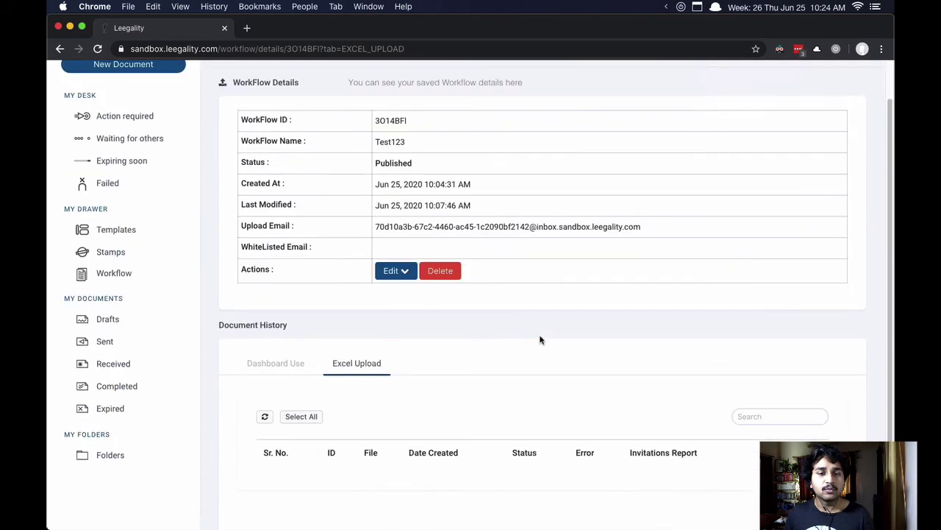
{"action": "scroll", "coordinate": [540, 340], "scroll_direction": "up", "scroll_amount": 1}
{"action": "left_click", "coordinate": [265, 429]}
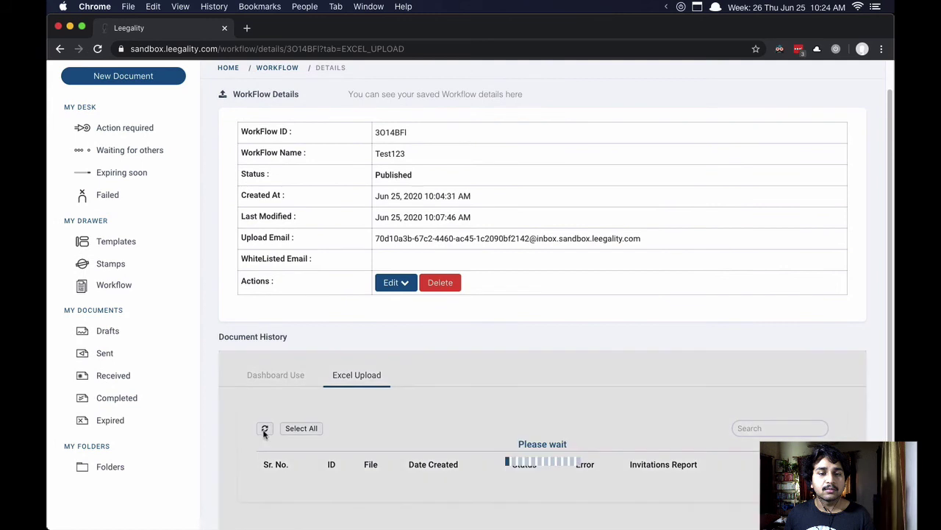
{"action": "scroll", "coordinate": [264, 427], "scroll_direction": "down", "scroll_amount": 4}
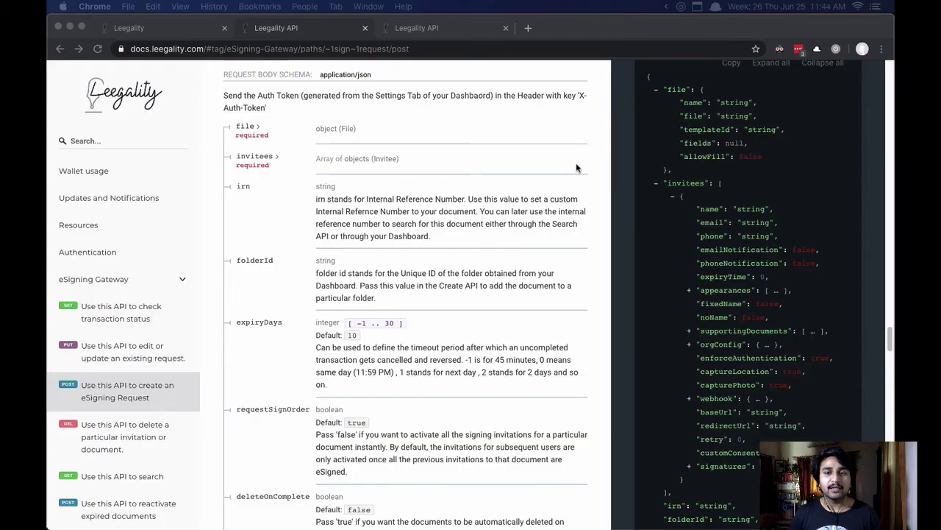
Step: Review the POST /sign/request docs, highlighting the fixedName and captureLocation sample options
{"action": "left_click", "coordinate": [698, 208]}
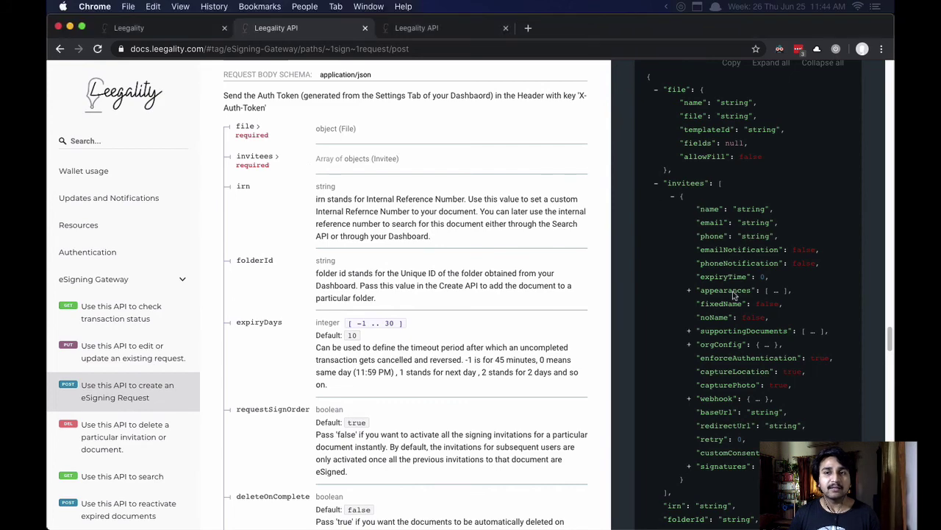
{"action": "scroll", "coordinate": [759, 360], "scroll_direction": "down", "scroll_amount": 3}
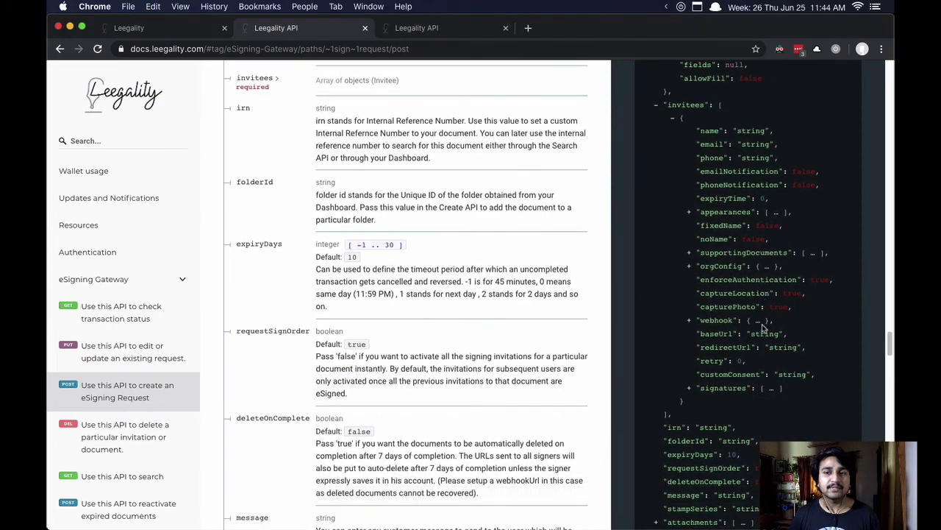
{"action": "scroll", "coordinate": [761, 326], "scroll_direction": "down", "scroll_amount": 2}
{"action": "scroll", "coordinate": [761, 325], "scroll_direction": "up", "scroll_amount": 10}
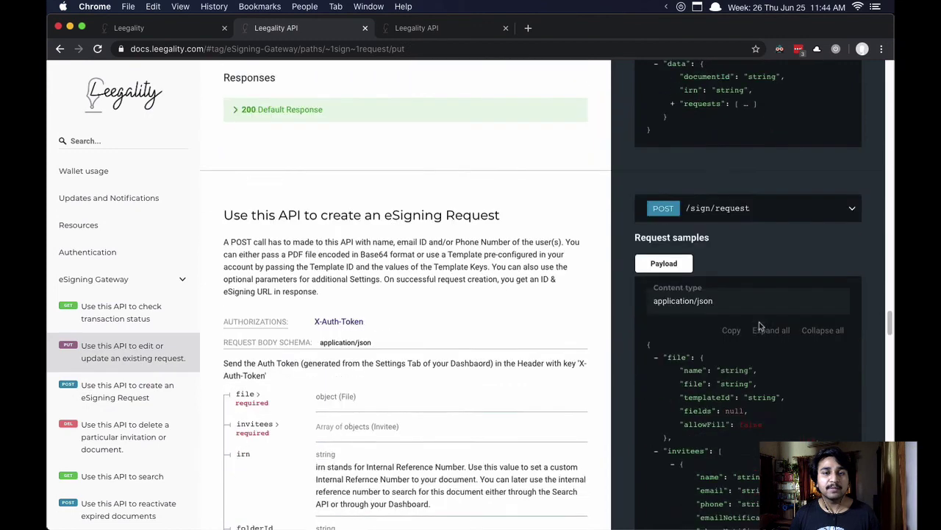
{"action": "scroll", "coordinate": [761, 324], "scroll_direction": "down", "scroll_amount": 5}
{"action": "left_click_drag", "start_coordinate": [785, 292], "coordinate": [694, 292]}
{"action": "left_click_drag", "start_coordinate": [697, 357], "coordinate": [805, 357]}
{"action": "left_click", "coordinate": [805, 356]}
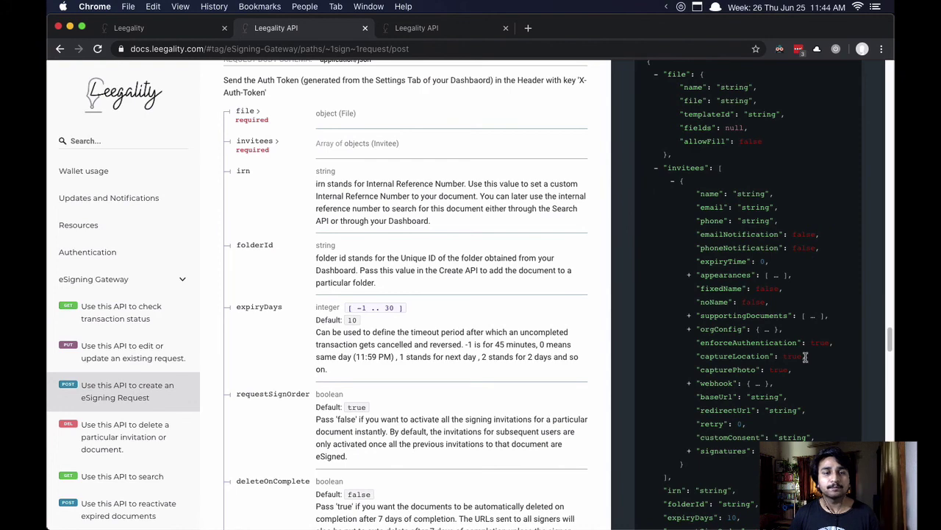
Step: Switch to the v3 docs tab and highlight its JSON request sample
{"action": "key", "text": "ctrl+Tab"}
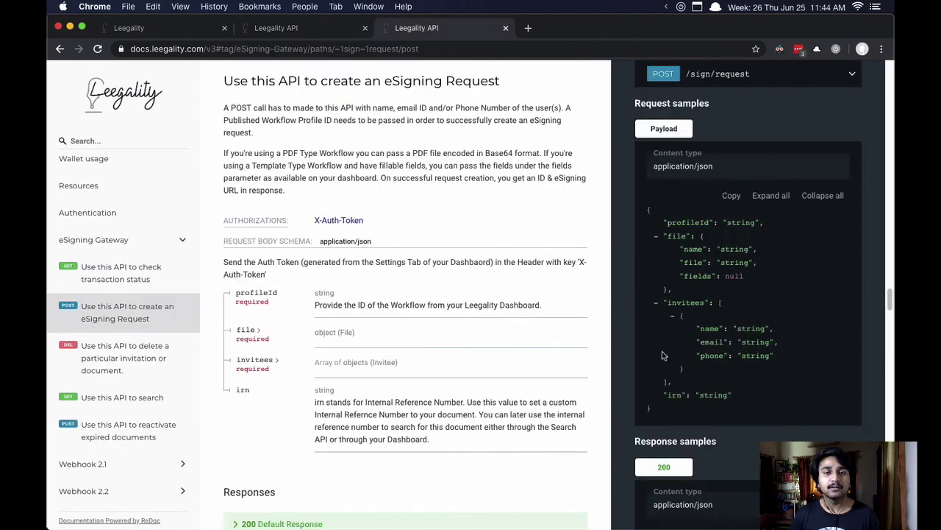
{"action": "left_click_drag", "start_coordinate": [665, 412], "coordinate": [647, 214]}
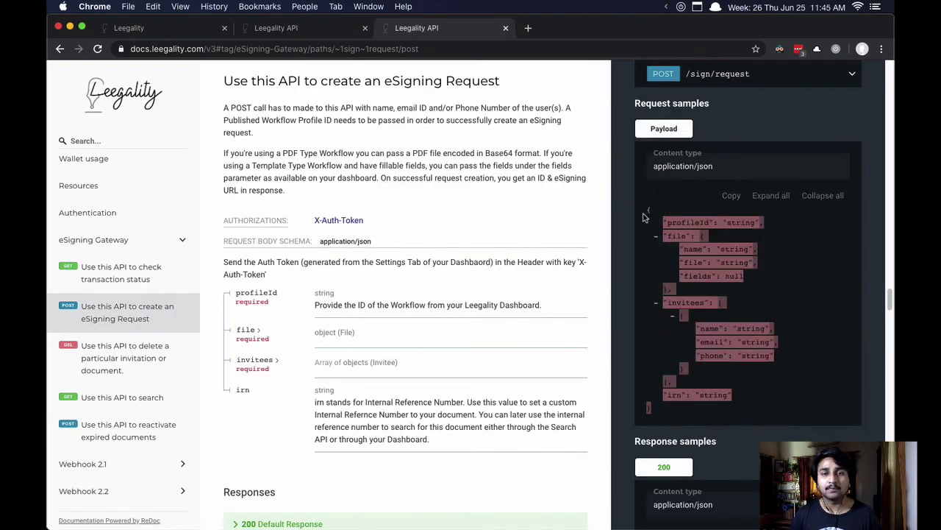
{"action": "left_click", "coordinate": [781, 276]}
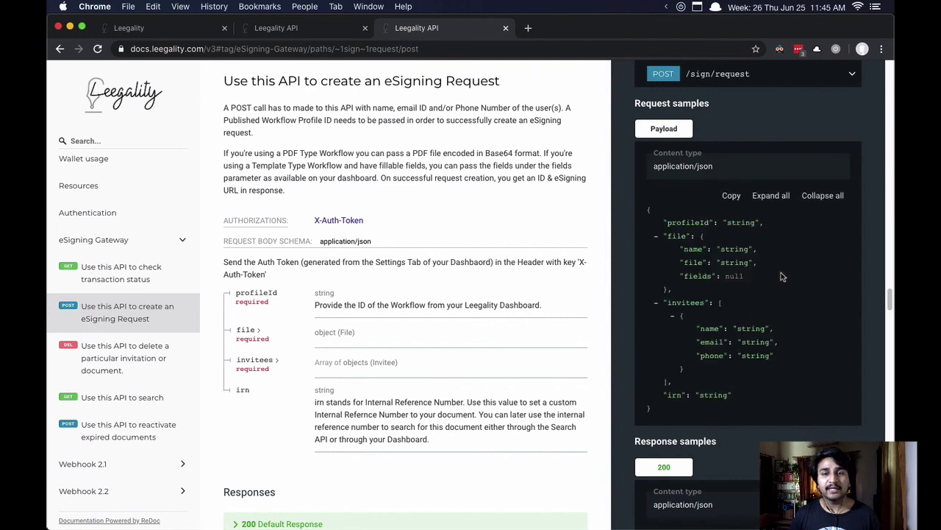